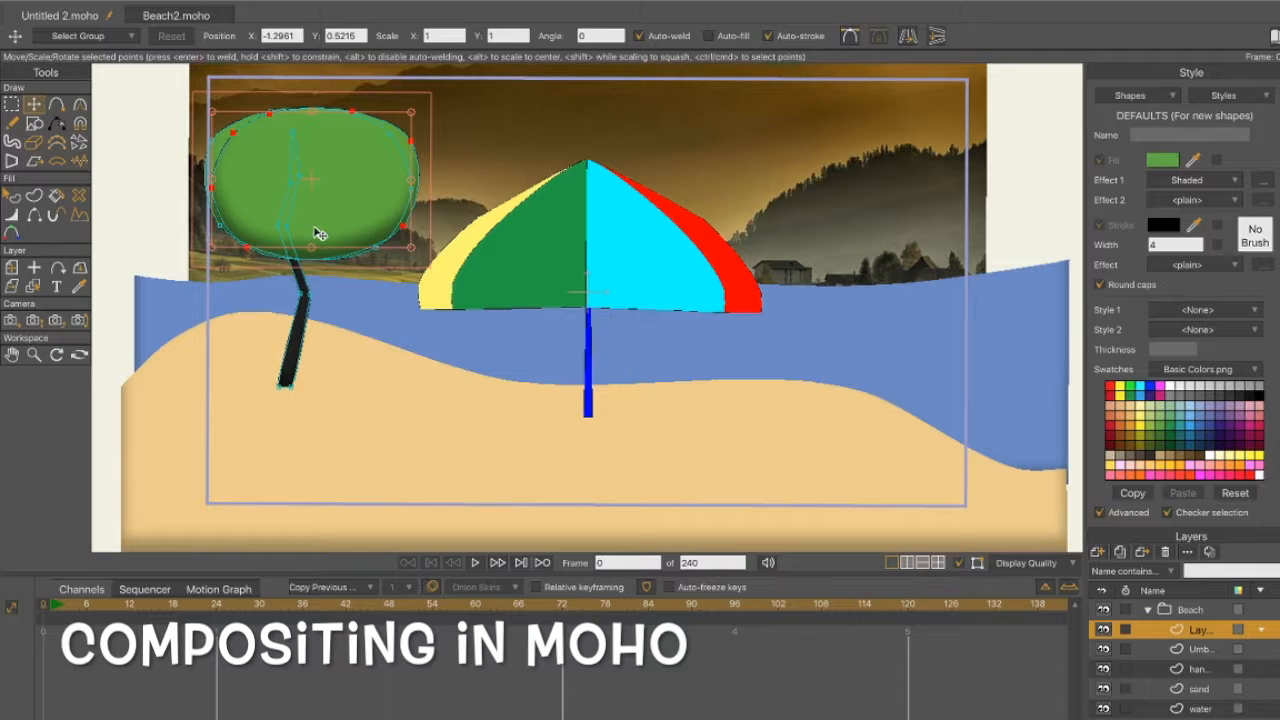
# Move the selected front foliage shape slightly up and right of the other foliage shape, then preview the rendered frame
pyautogui.moveTo(329, 200); pyautogui.dragTo(360, 191)
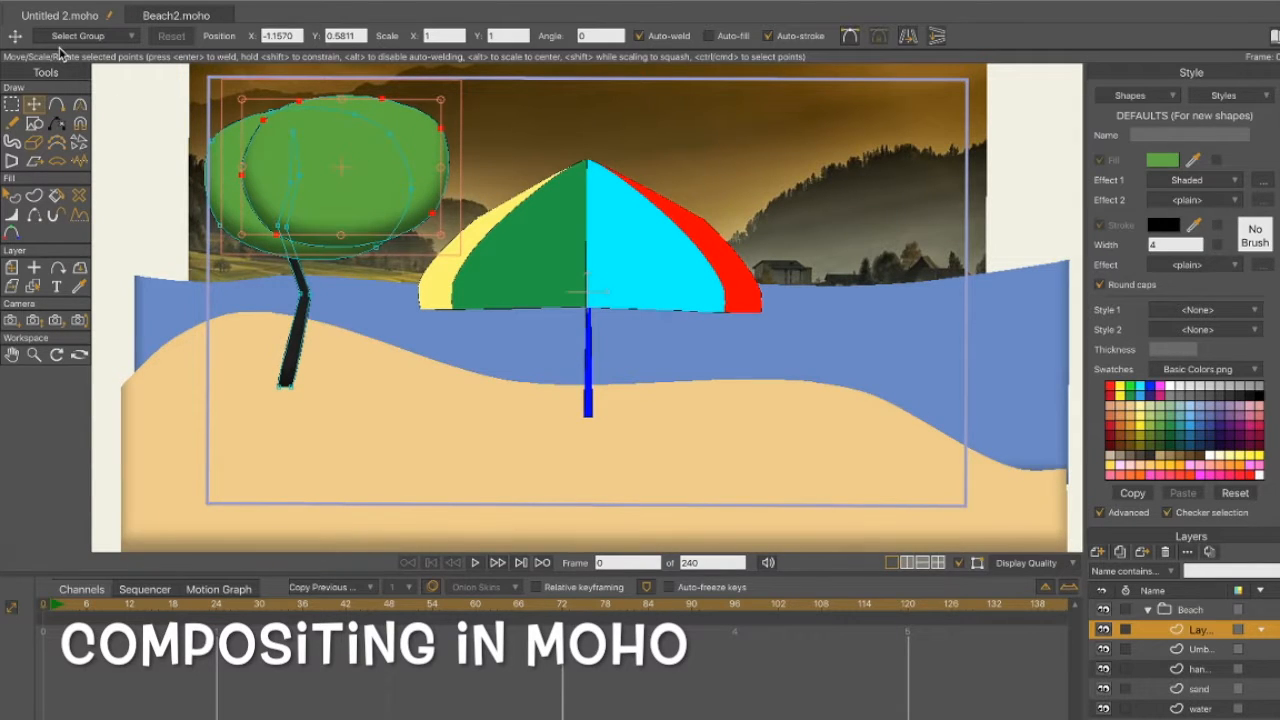
pyautogui.click(108, 1)
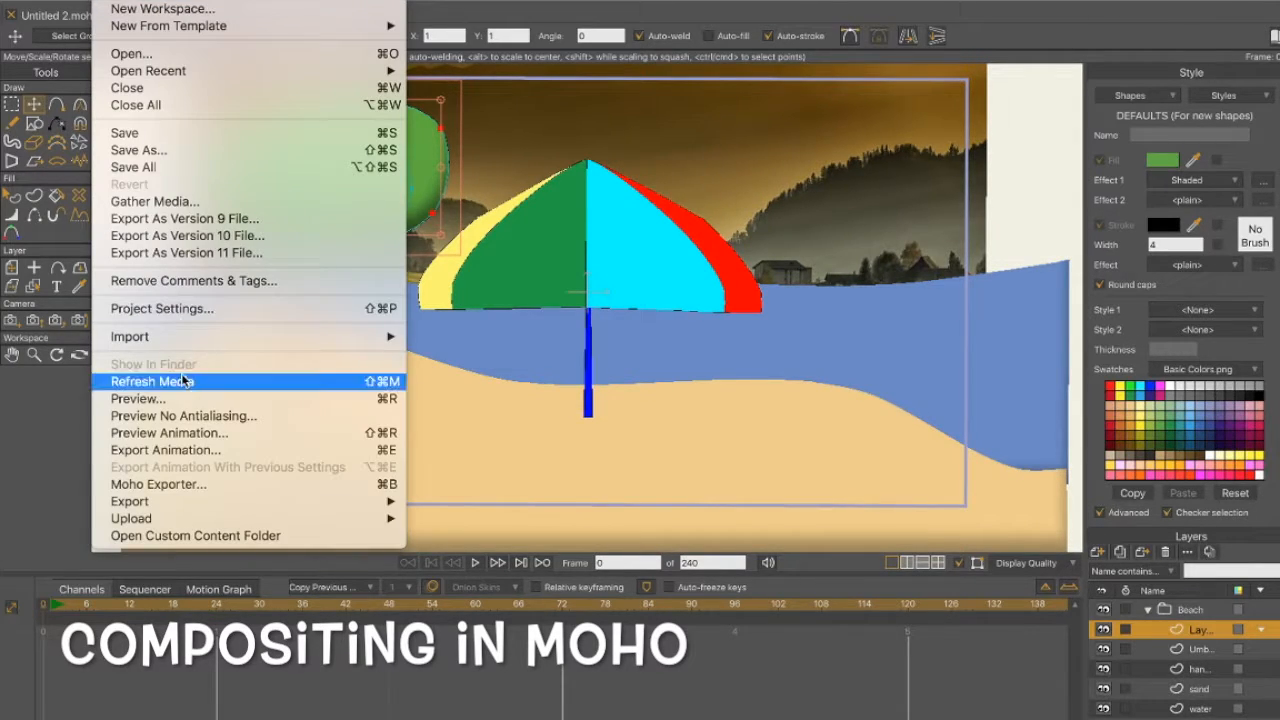
pyautogui.click(165, 400)
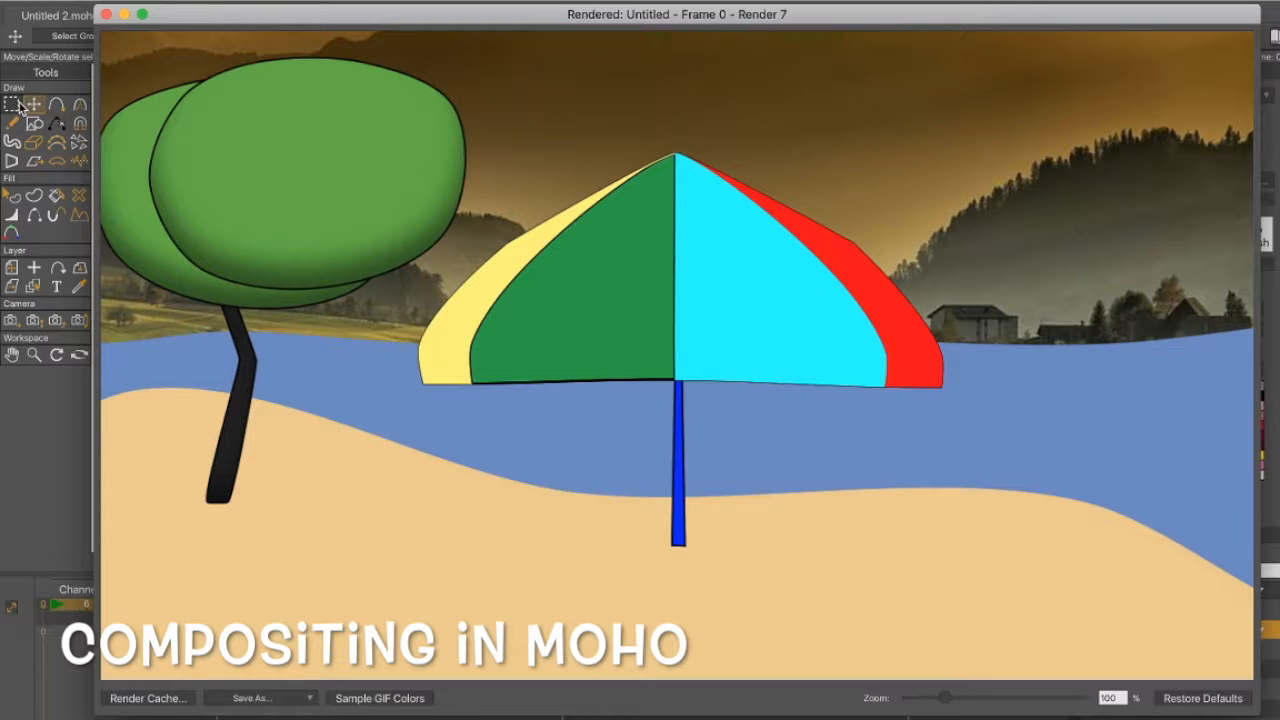
pyautogui.click(107, 15)
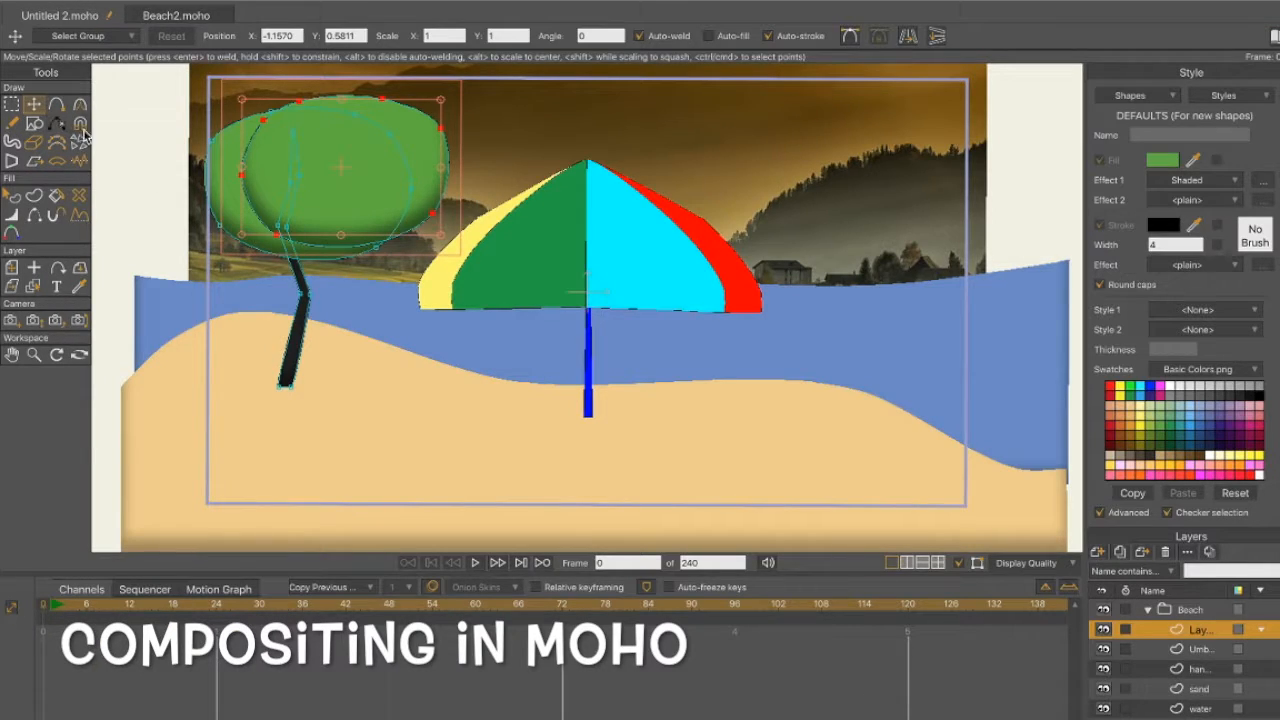
# Set the first fill effect to <plain> for the front foliage shape and for the foliage shape behind it
pyautogui.click(12, 197)
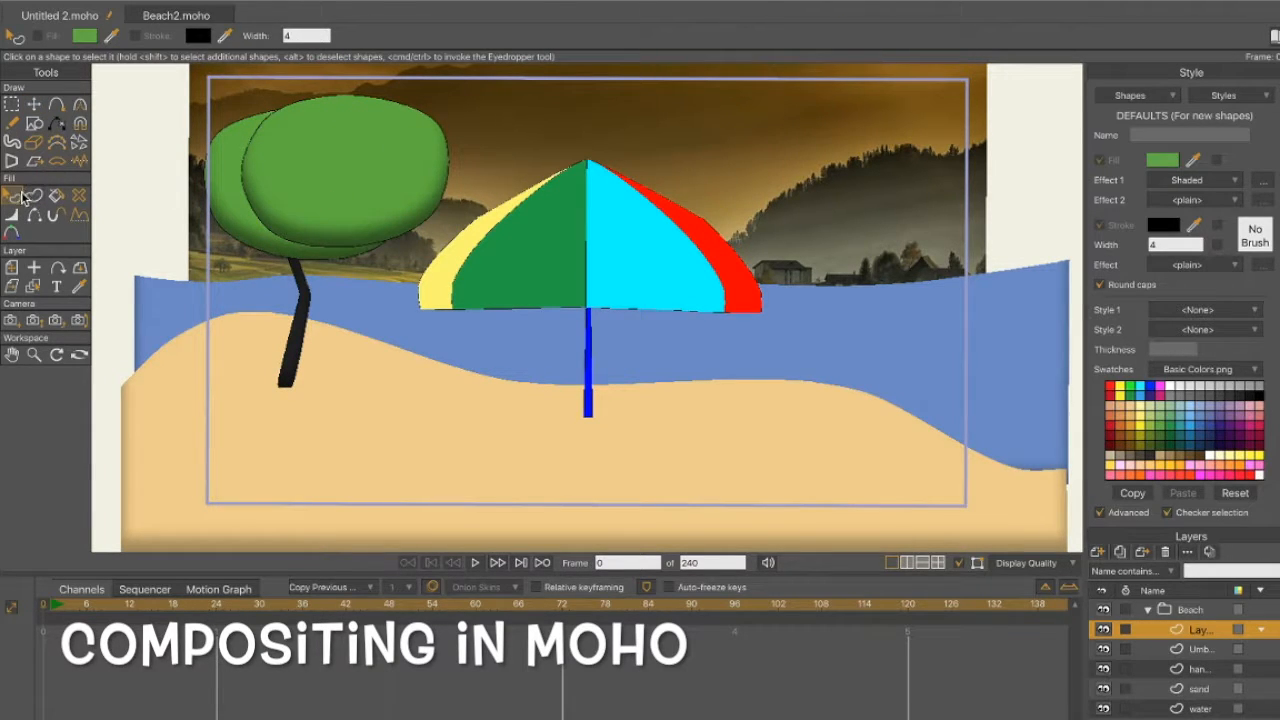
pyautogui.click(310, 160)
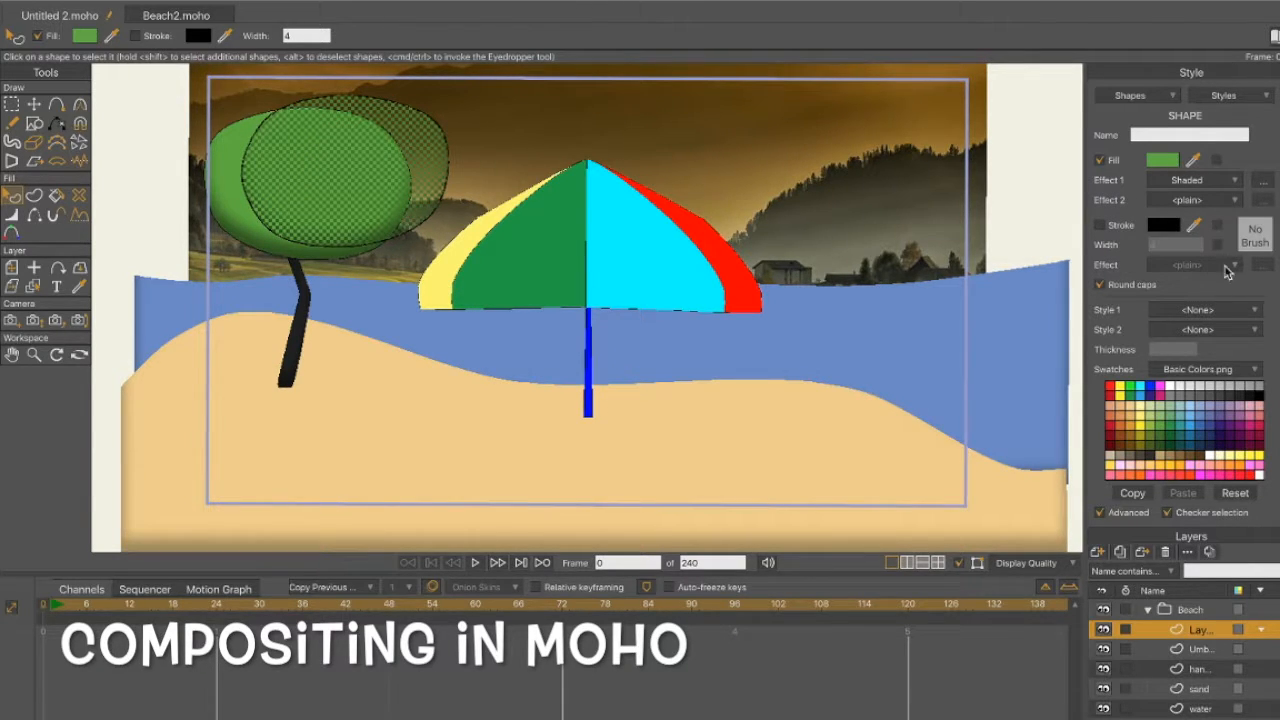
pyautogui.click(1237, 186)
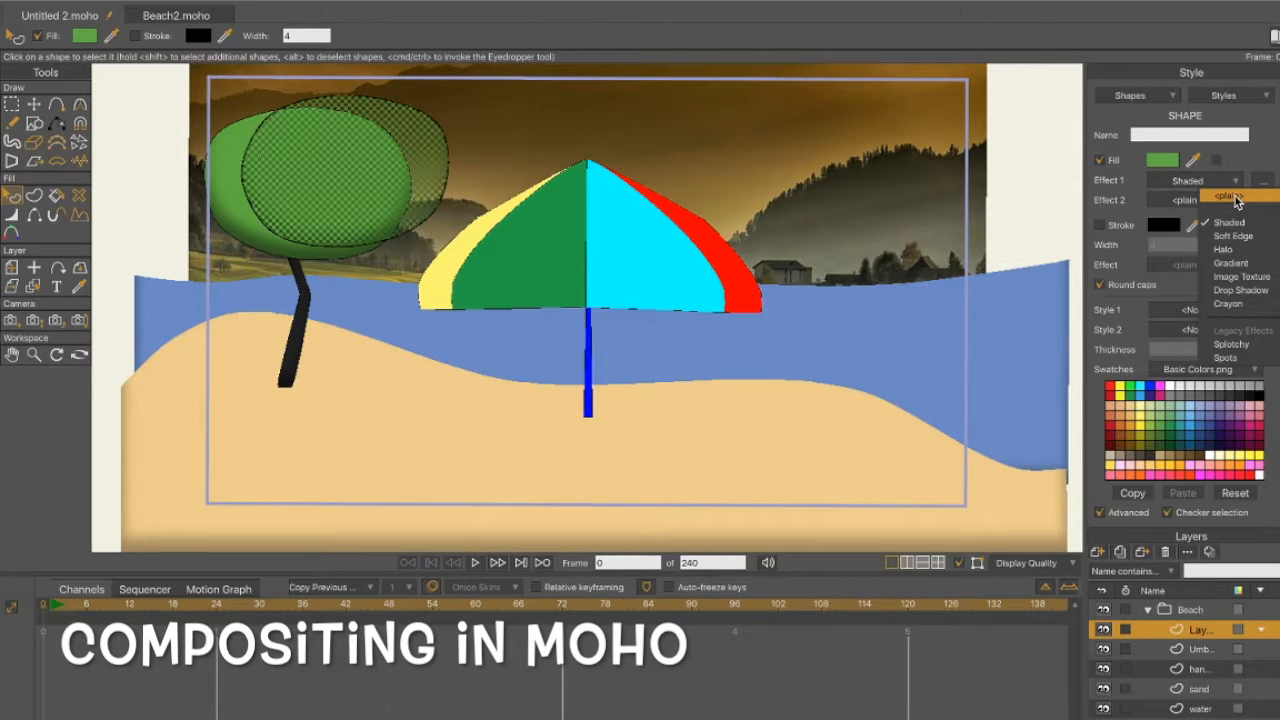
pyautogui.click(1236, 197)
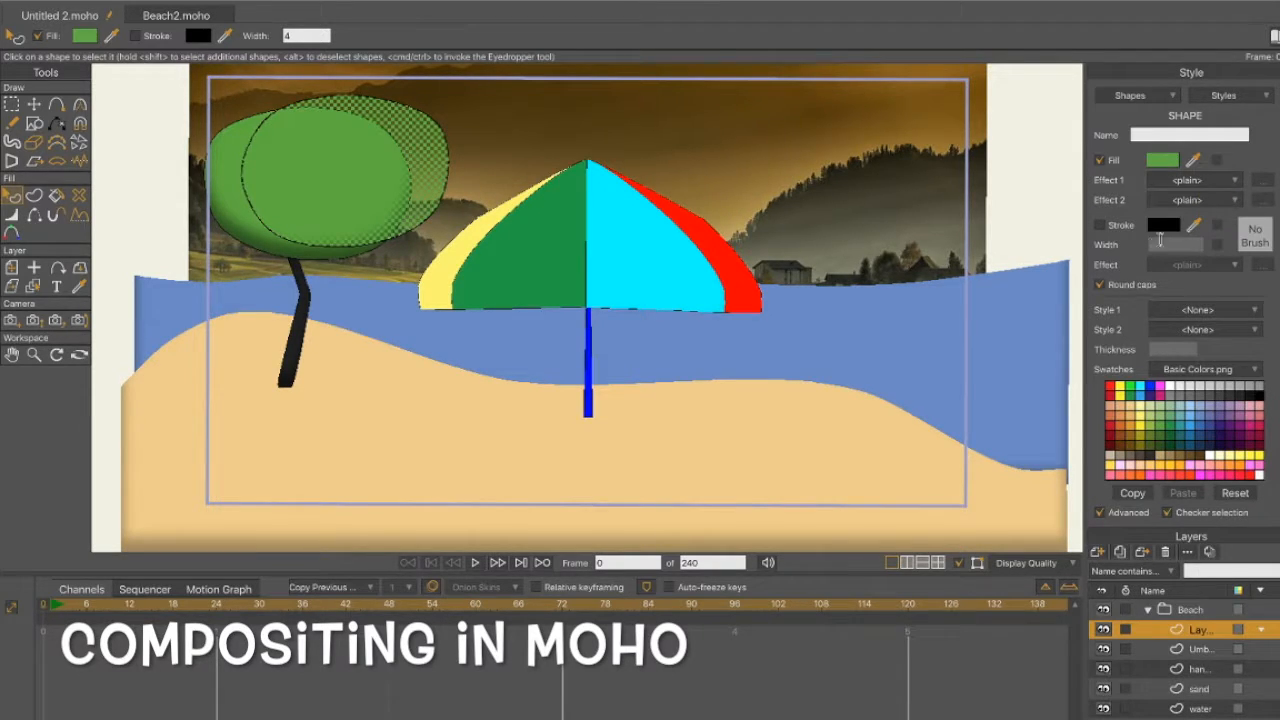
pyautogui.hotkey('ctrl', 'z')
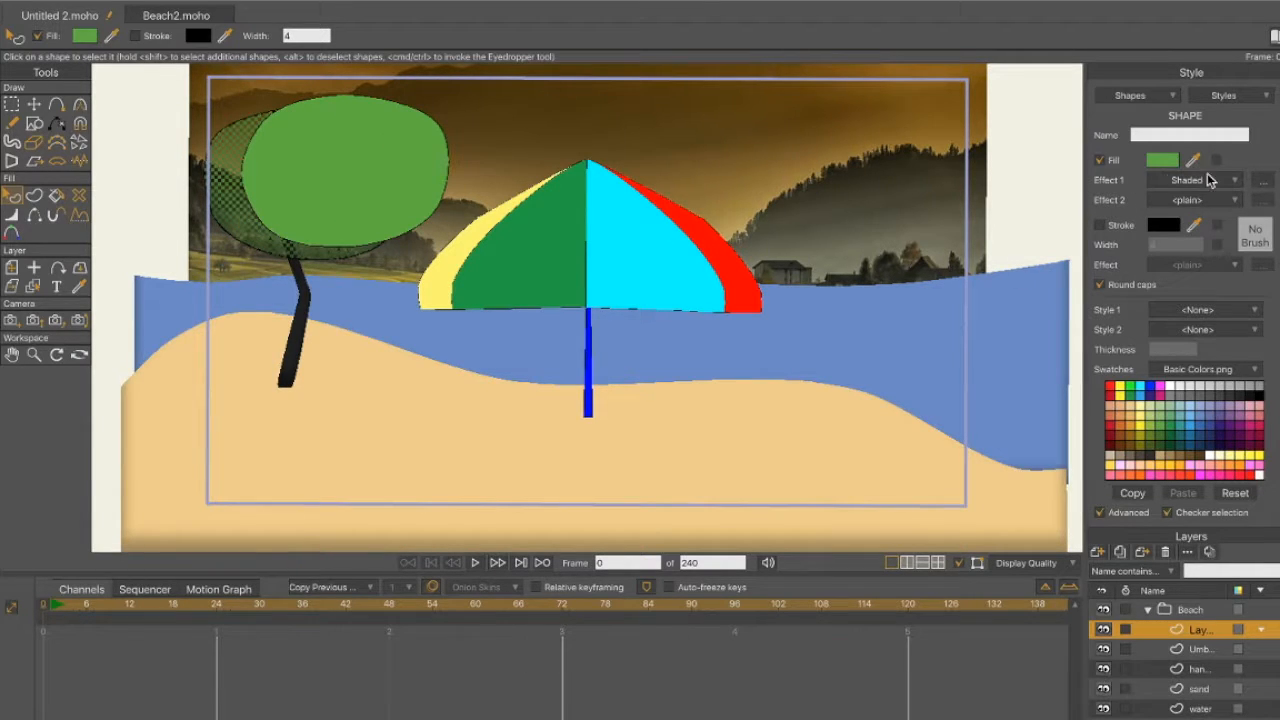
pyautogui.click(1224, 185)
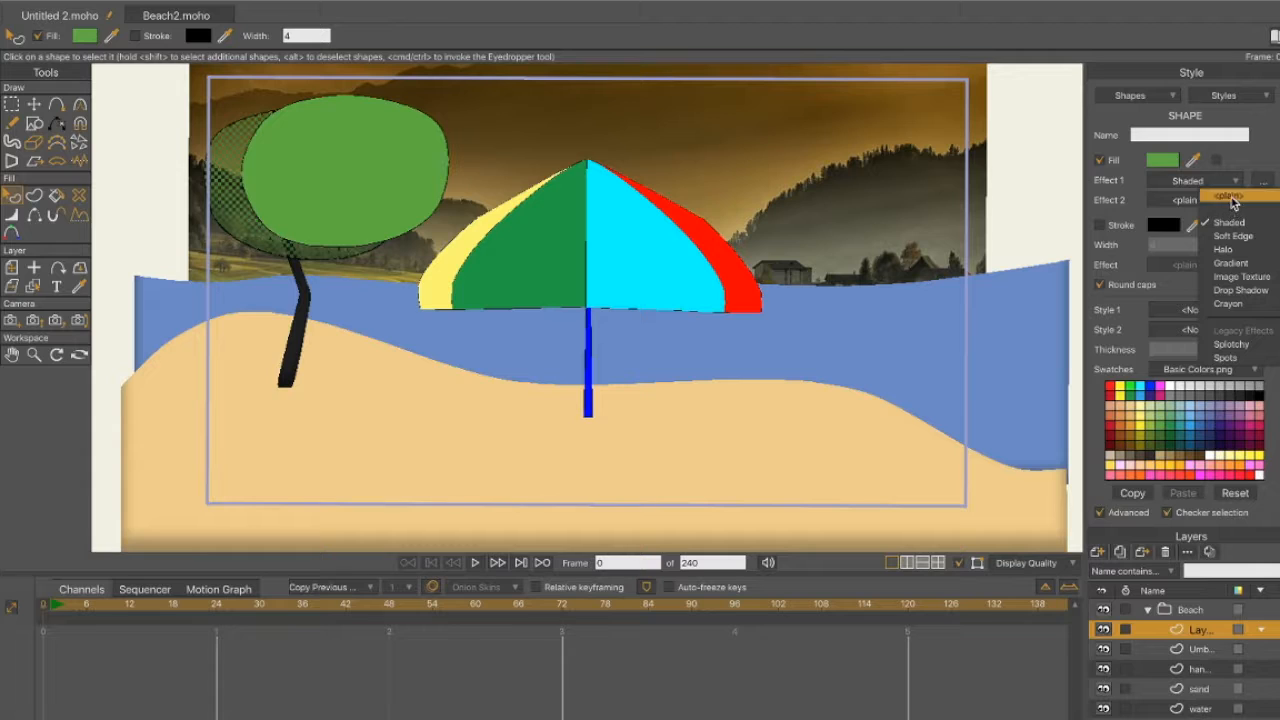
pyautogui.click(1231, 197)
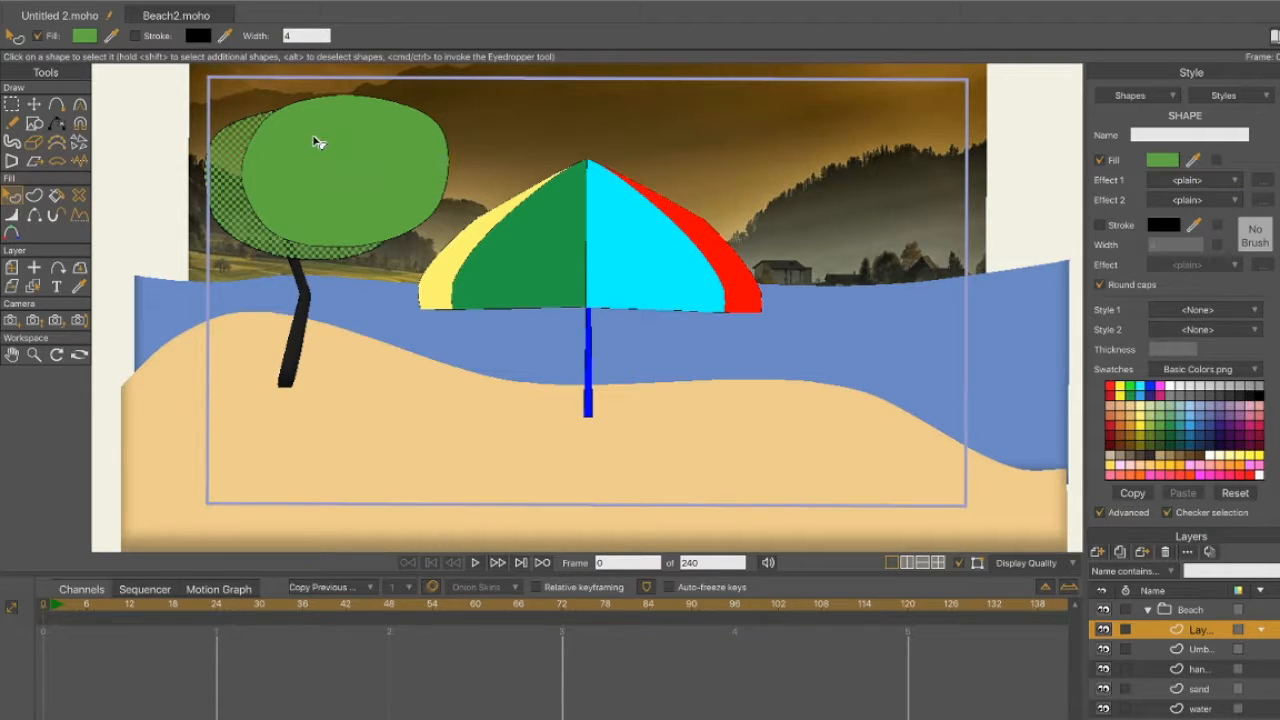
# Hide outline edges of the tree's foliage with the Hide Edge tool and preview the rendered frame
pyautogui.click(14, 222)
pyautogui.click(35, 218)
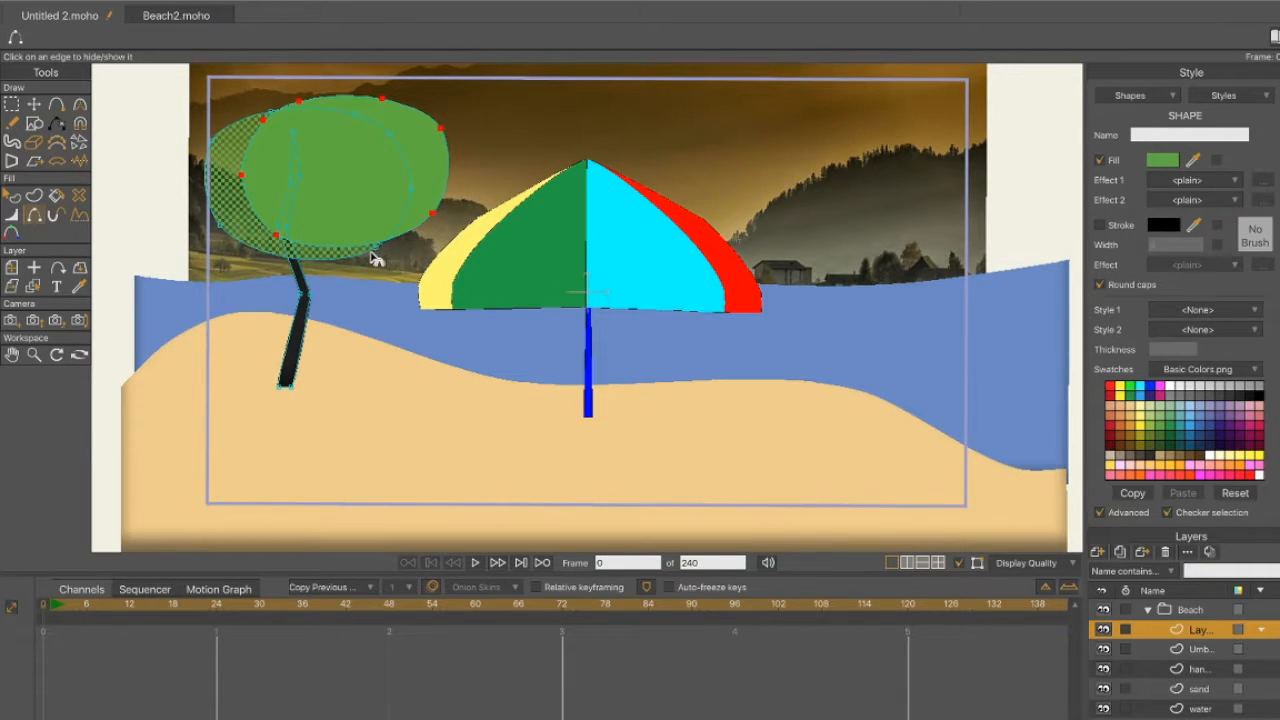
pyautogui.click(110, 1)
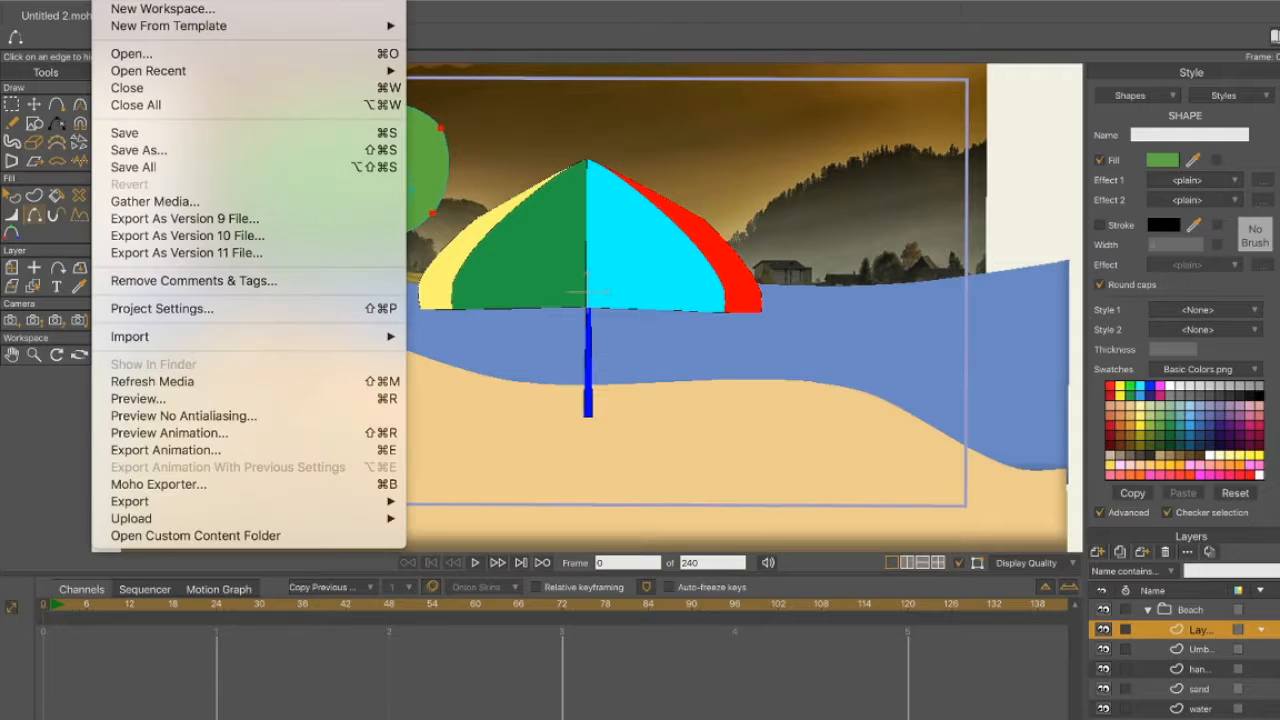
pyautogui.click(140, 399)
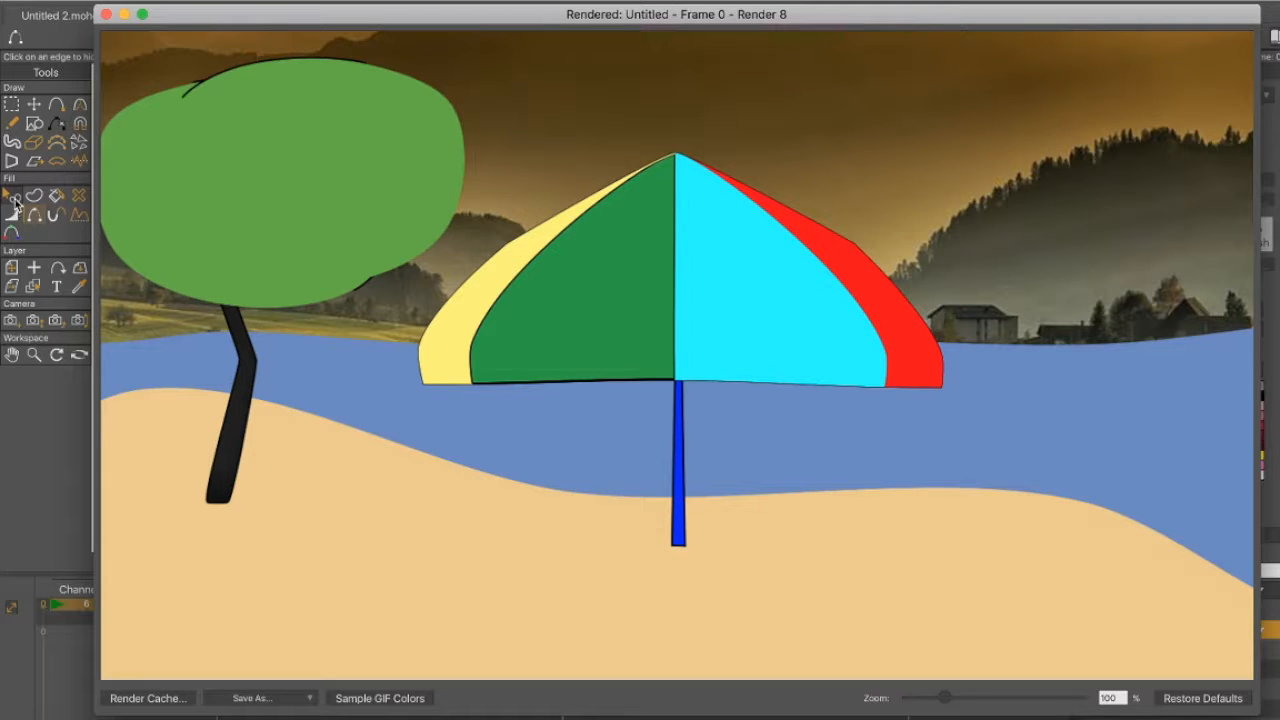
pyautogui.click(107, 15)
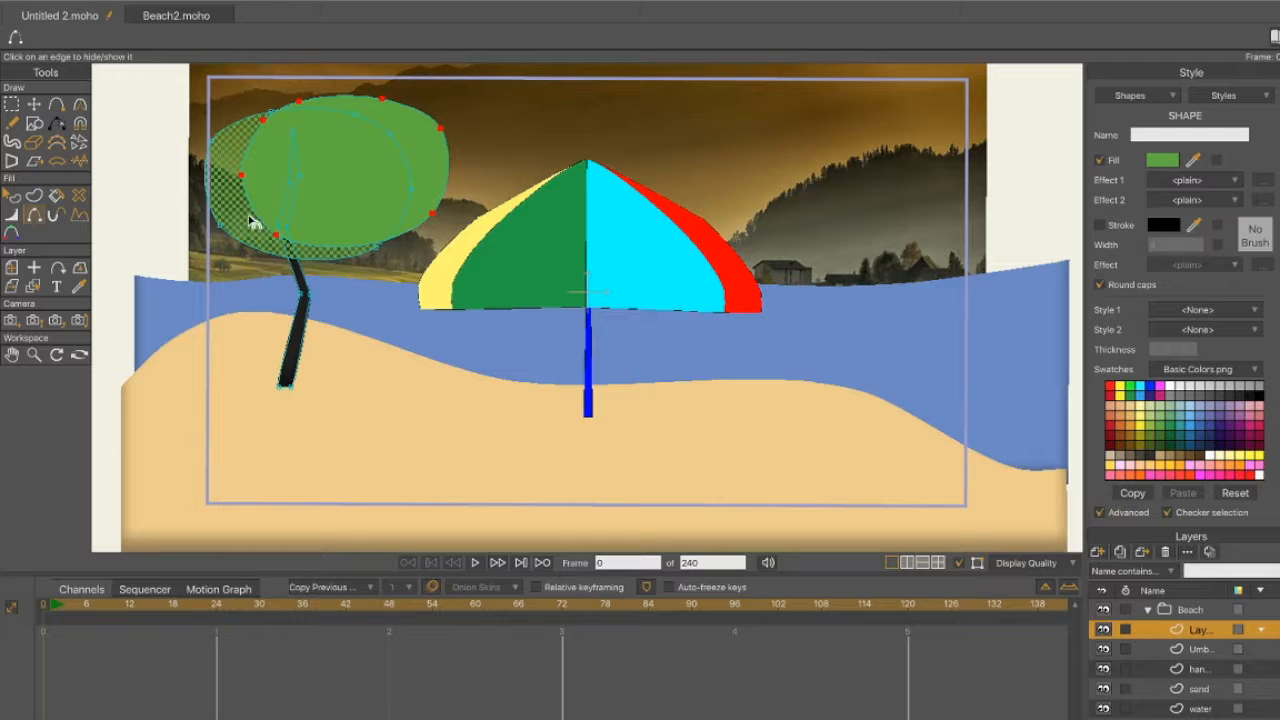
# Give the back foliage shape Soft Edge as Effect 1 and Shaded as Effect 2, accepting the default settings of both
pyautogui.click(12, 198)
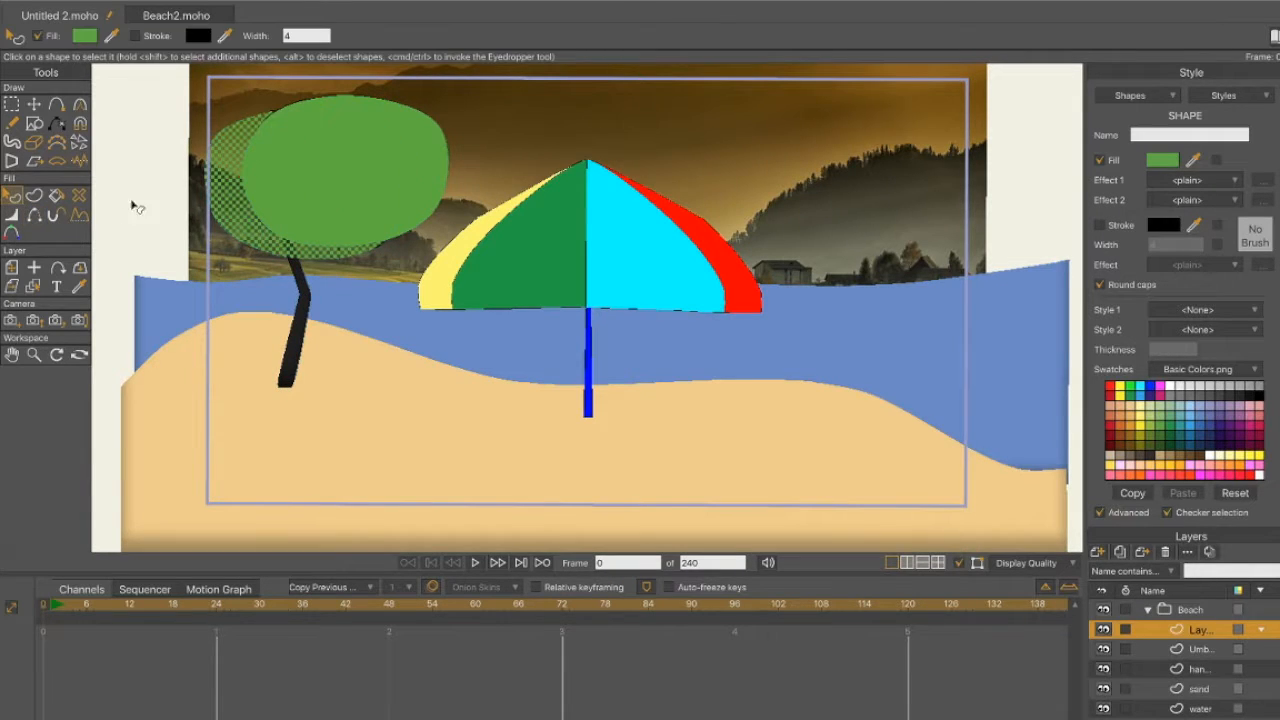
pyautogui.click(1203, 183)
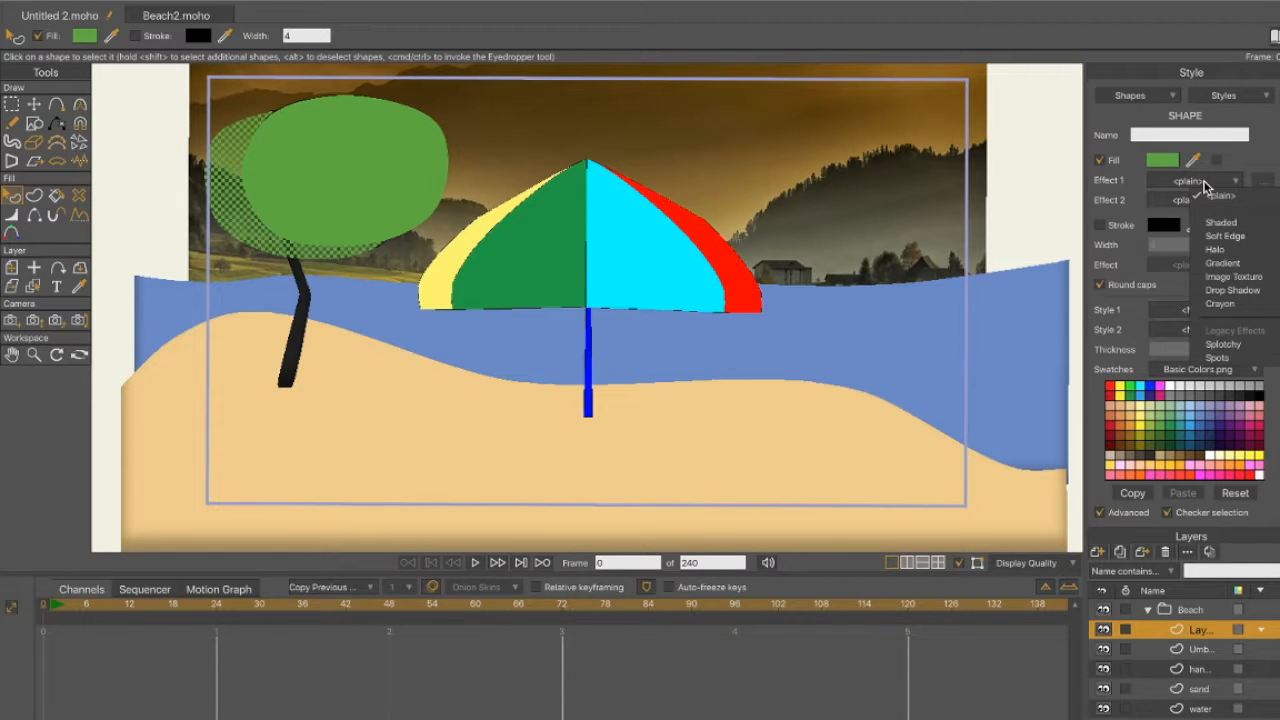
pyautogui.click(1236, 238)
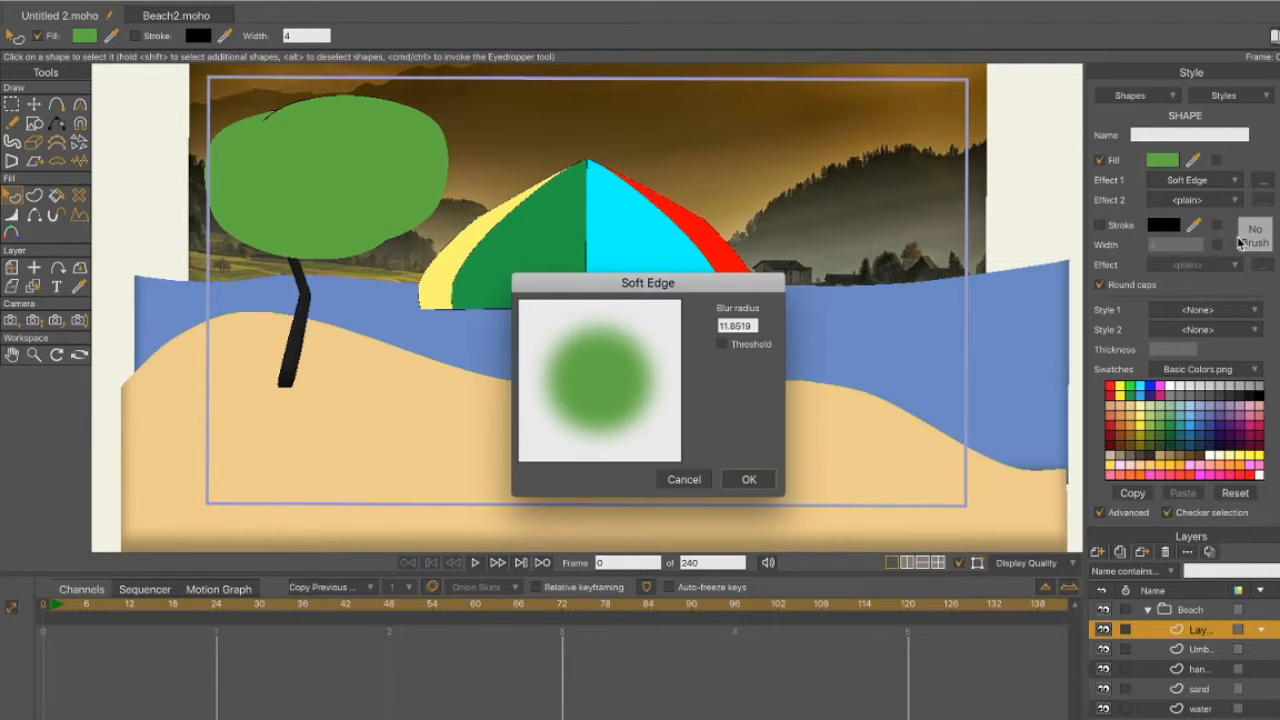
pyautogui.click(748, 481)
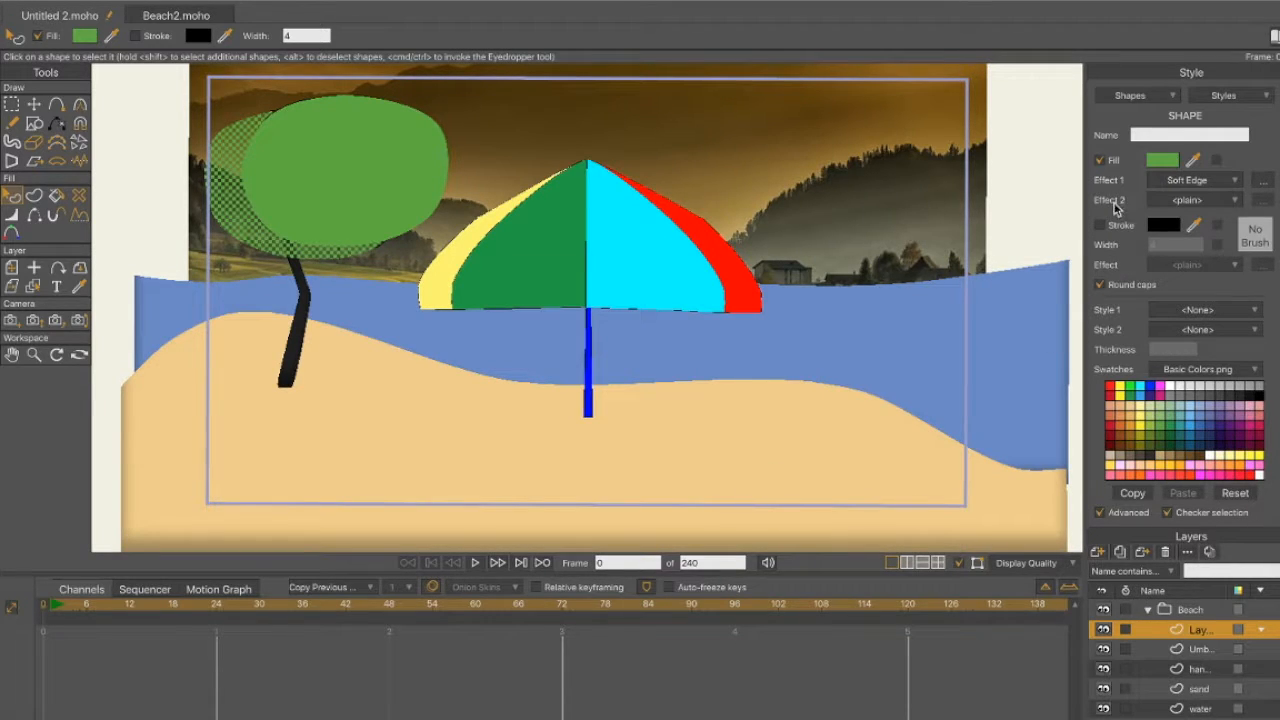
pyautogui.click(1176, 199)
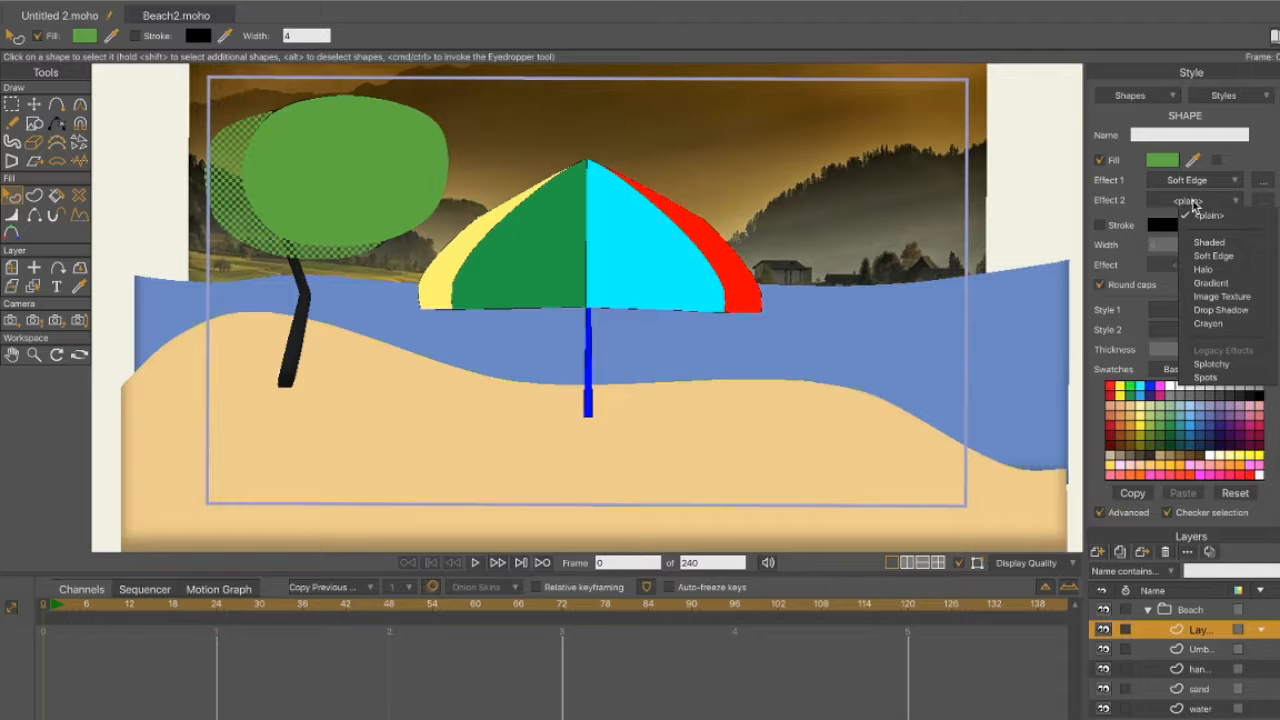
pyautogui.click(1227, 243)
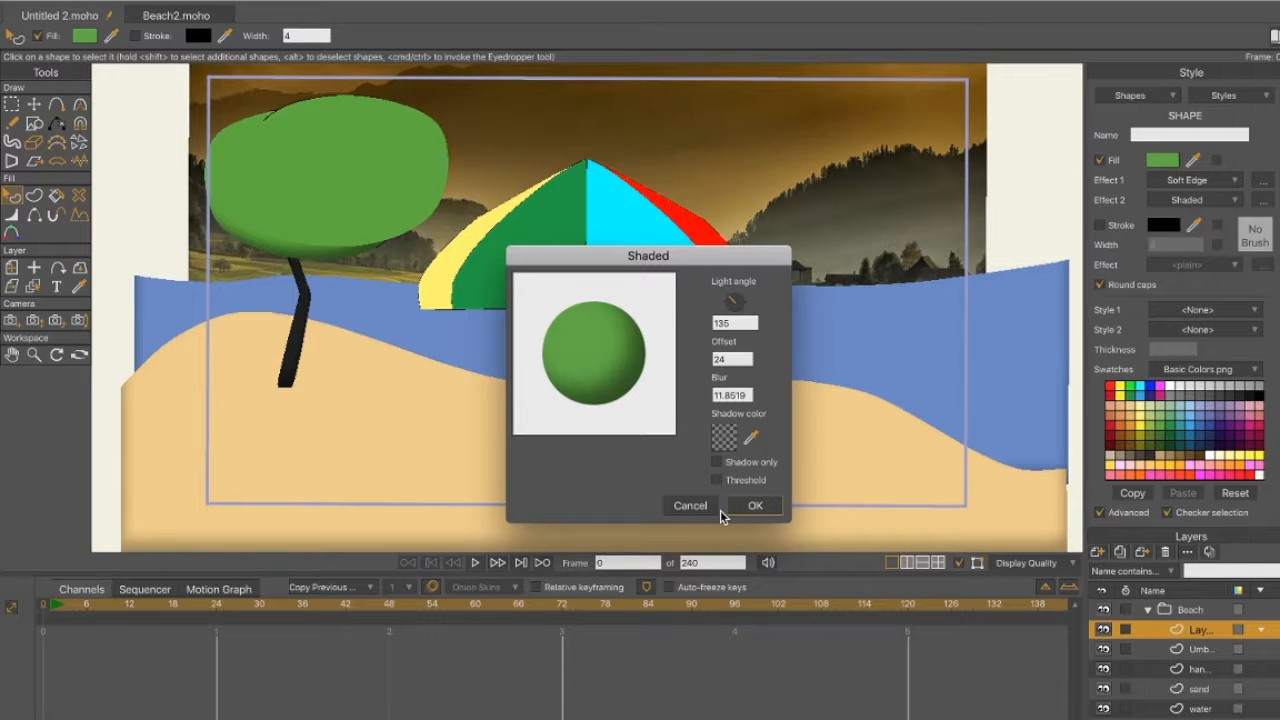
pyautogui.click(755, 507)
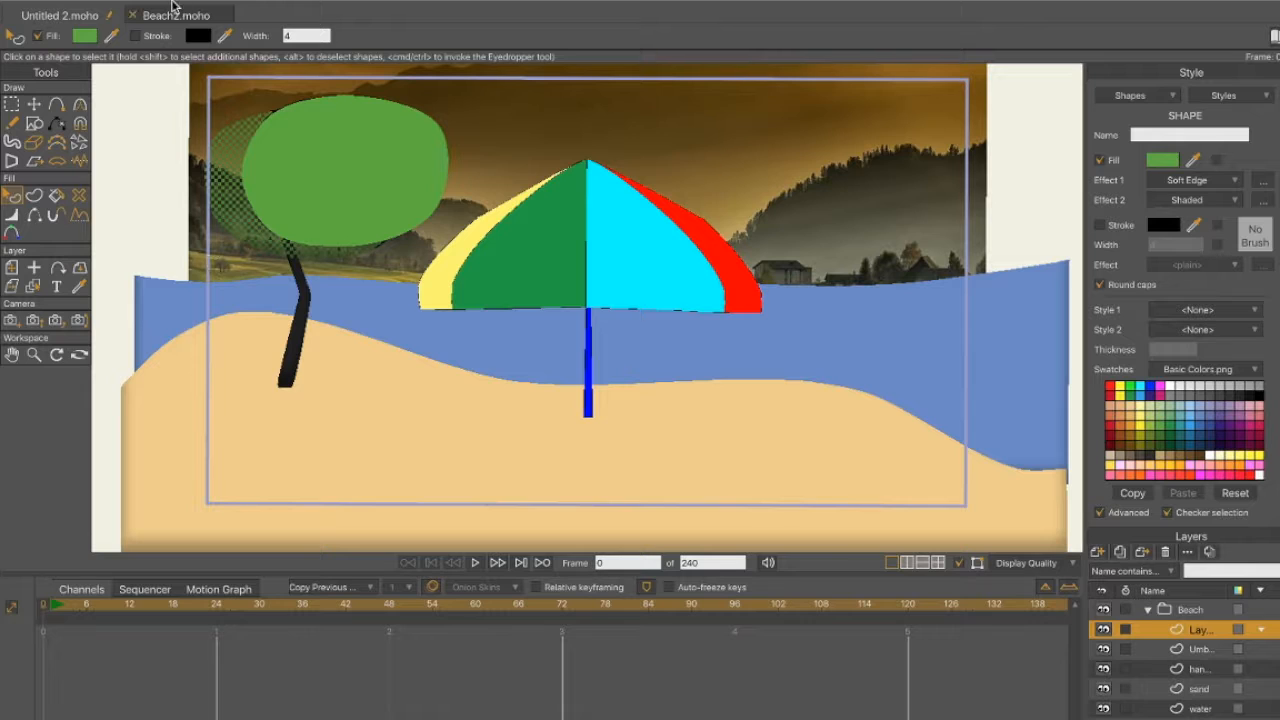
# Preview the rendered frame to examine the foliage with its soft-edge and shaded effects, then close the preview
pyautogui.click(108, 1)
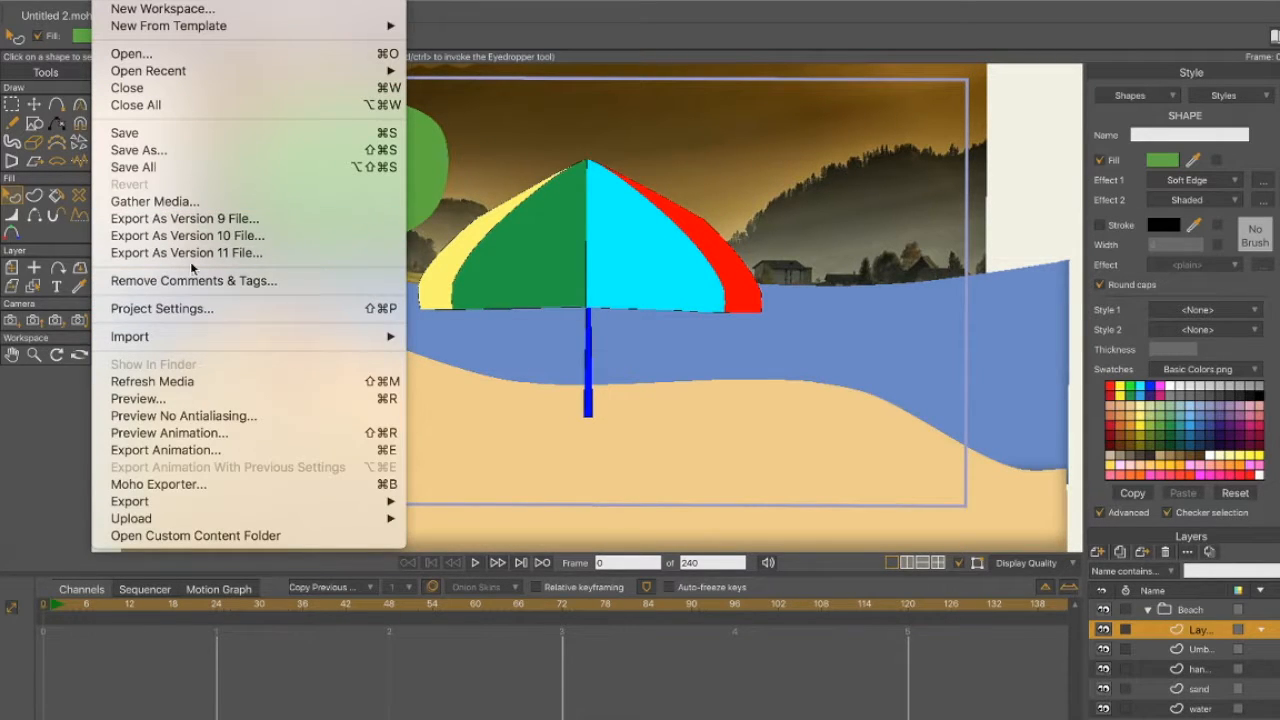
pyautogui.click(158, 400)
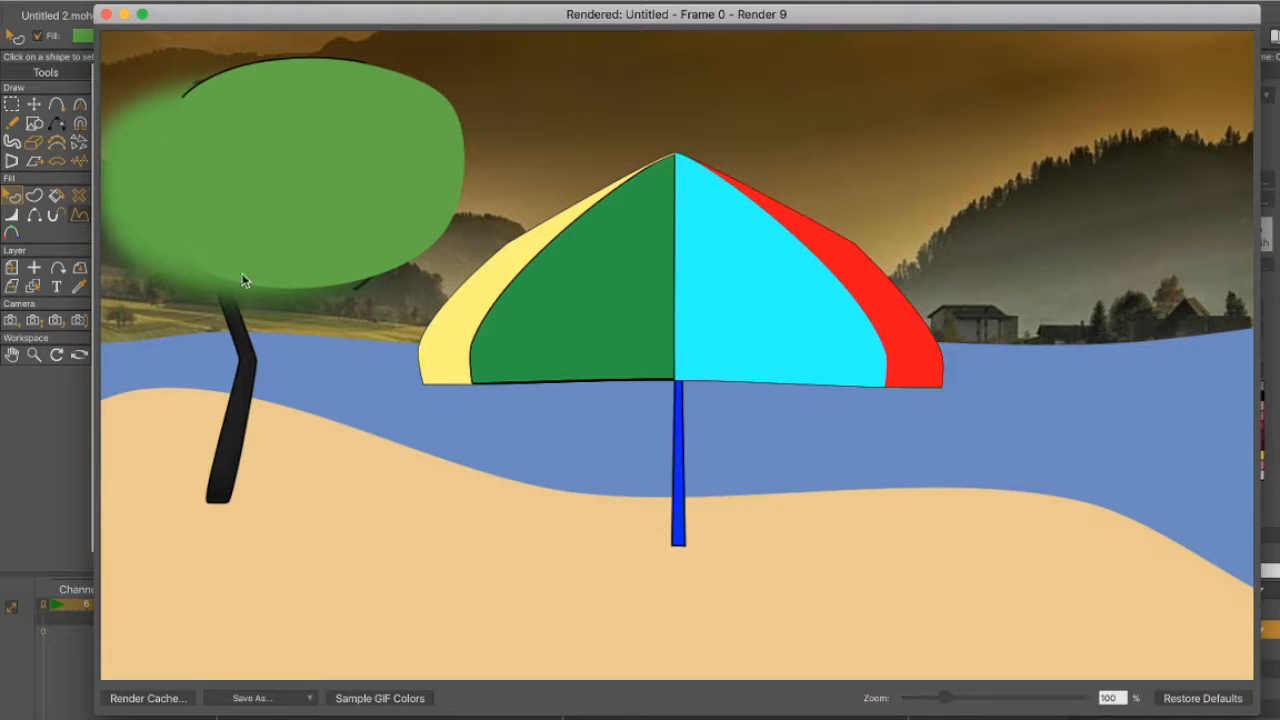
pyautogui.click(107, 17)
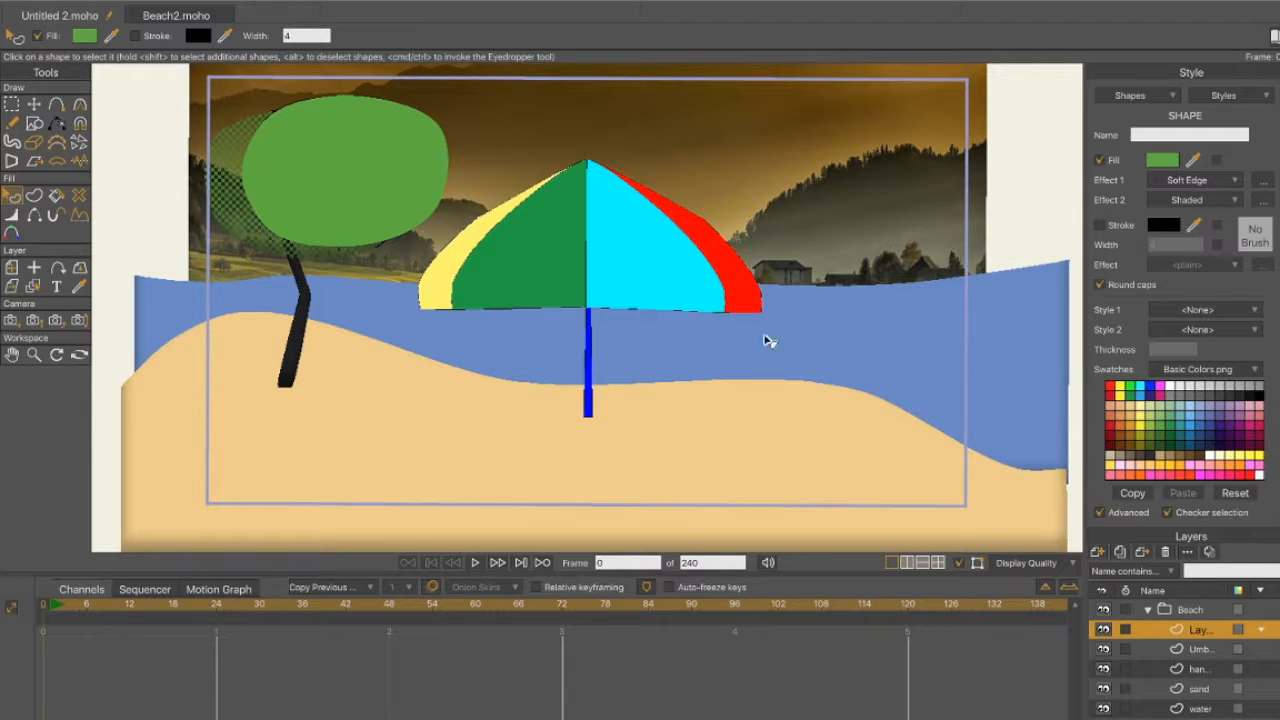
# Scale down the front foliage shape so that it fits inside the back foliage shape
pyautogui.click(11, 104)
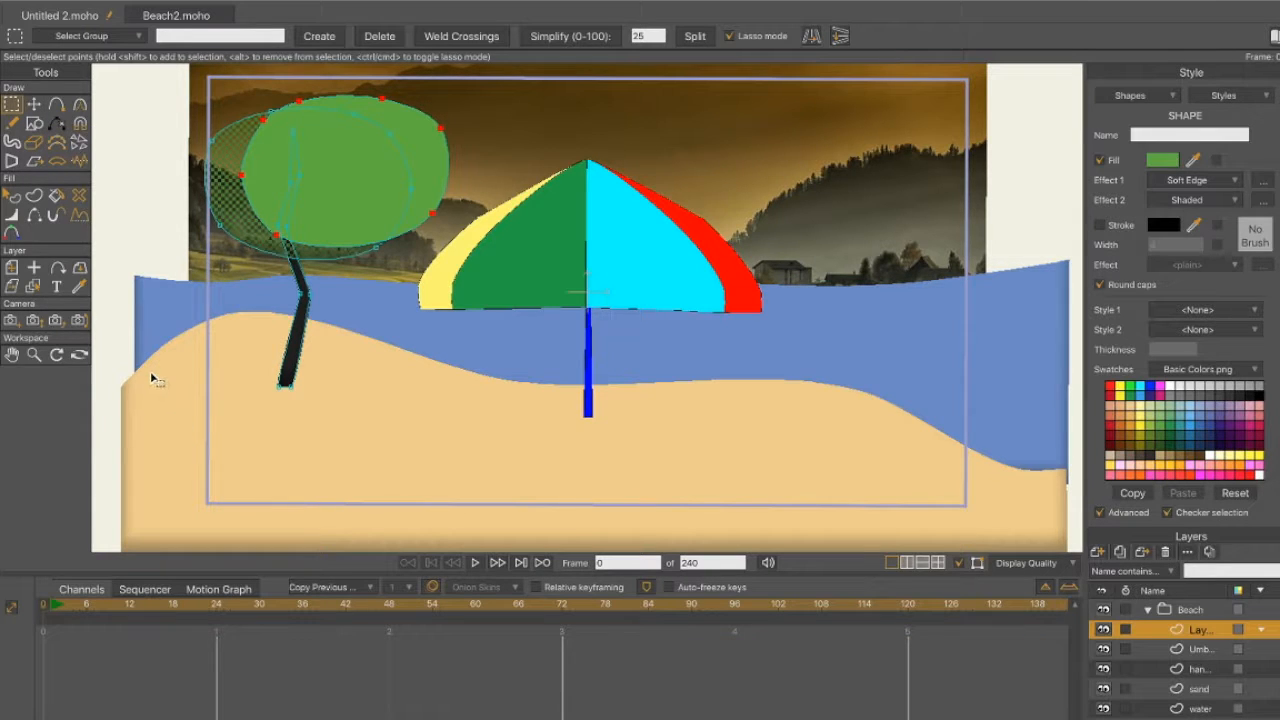
pyautogui.click(14, 198)
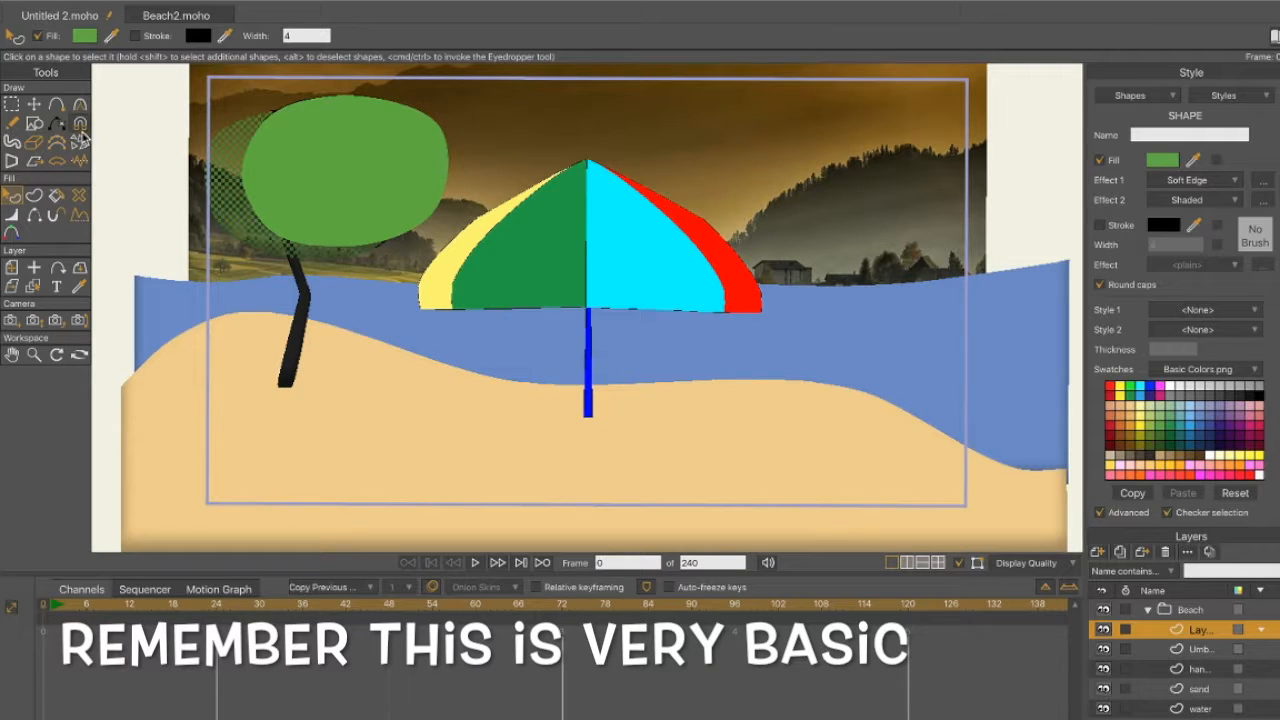
pyautogui.click(12, 104)
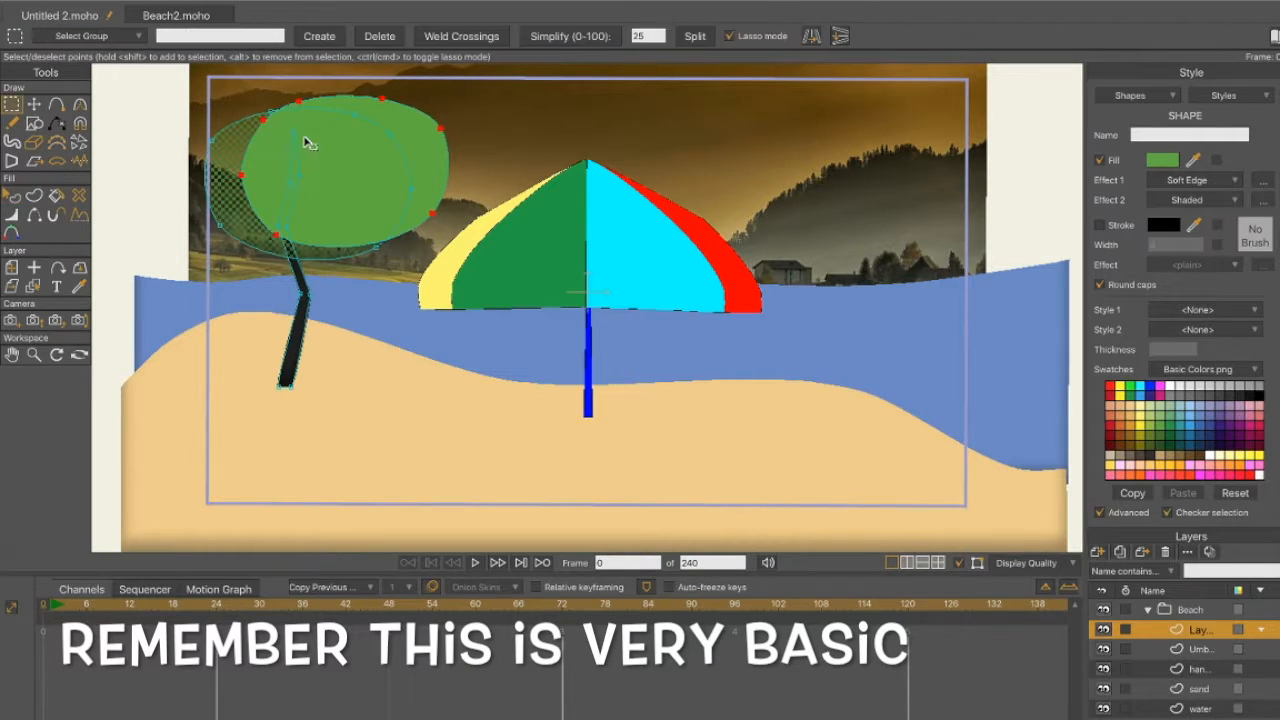
pyautogui.click(36, 108)
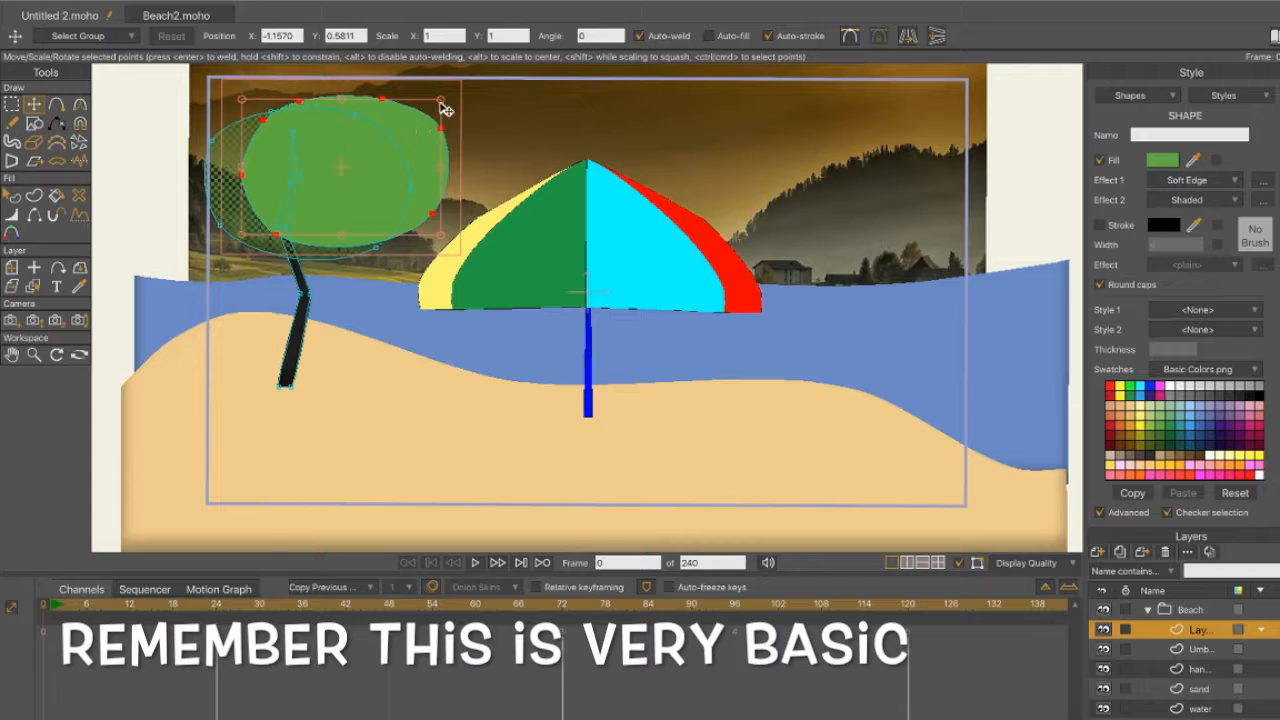
pyautogui.moveTo(443, 106); pyautogui.dragTo(412, 132)
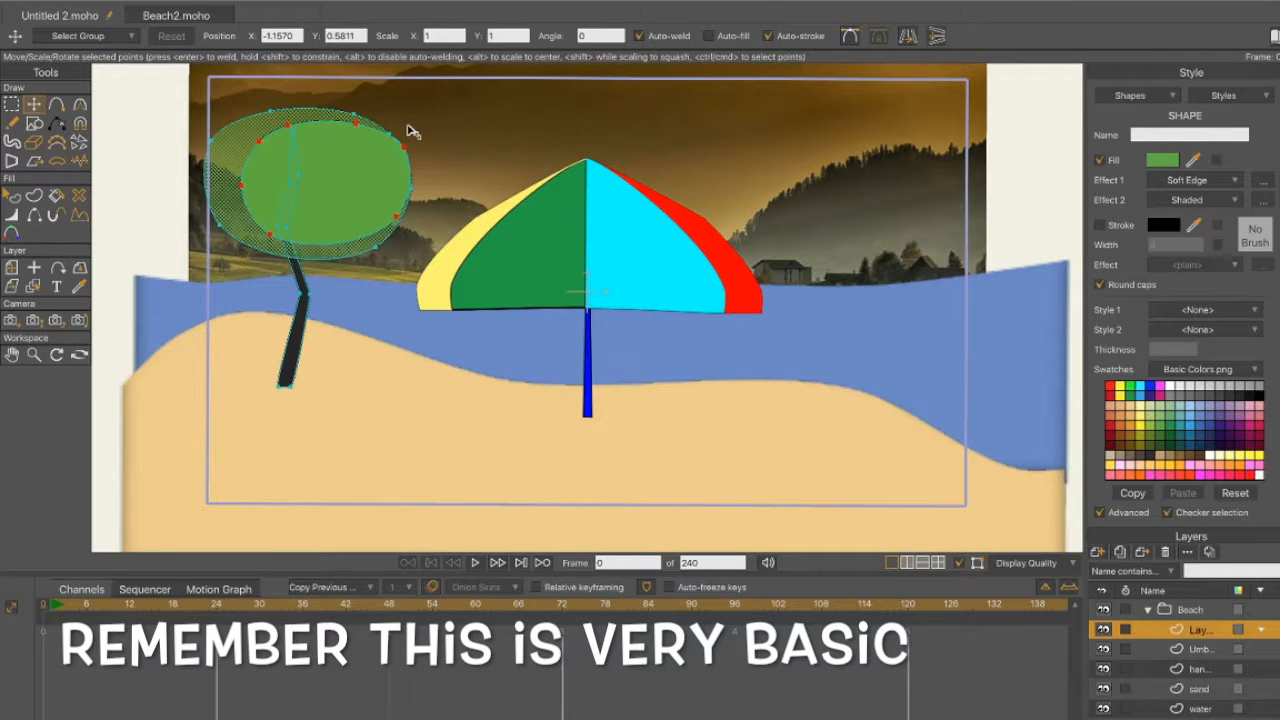
pyautogui.moveTo(409, 129); pyautogui.dragTo(408, 131)
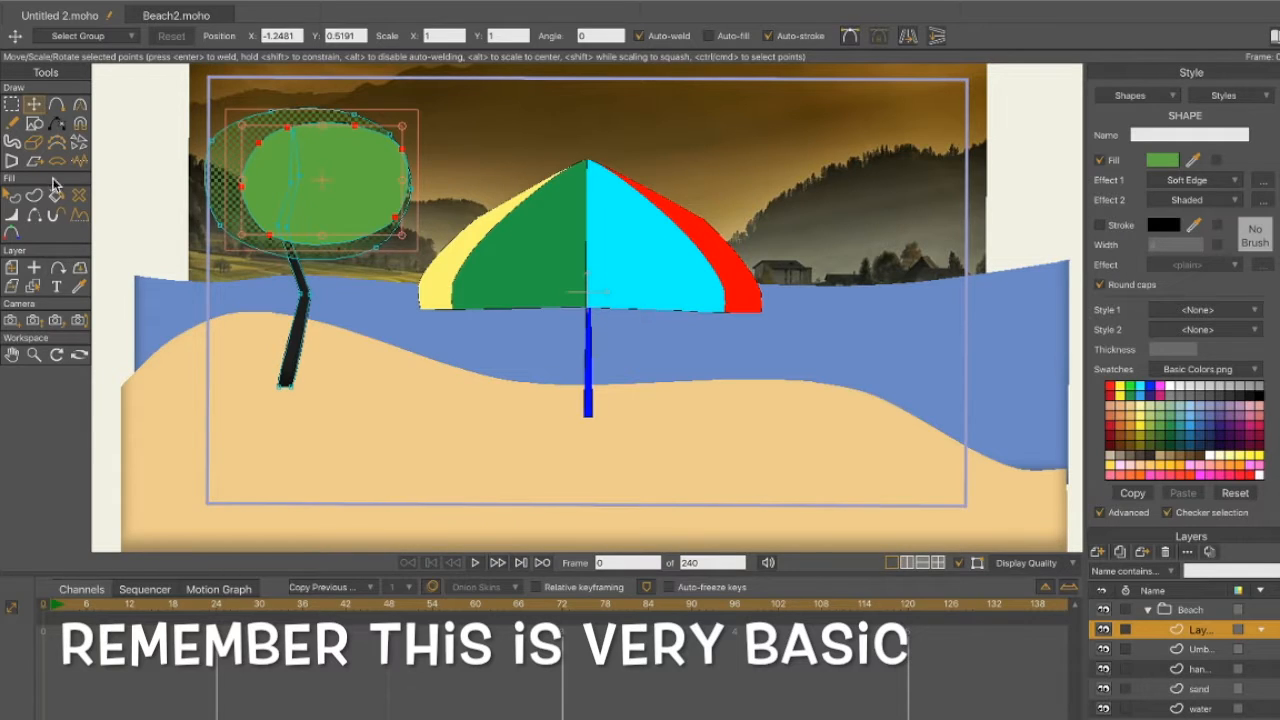
# Change the front foliage shape's fill to the lighter green 75D64F
pyautogui.click(14, 196)
pyautogui.click(370, 190)
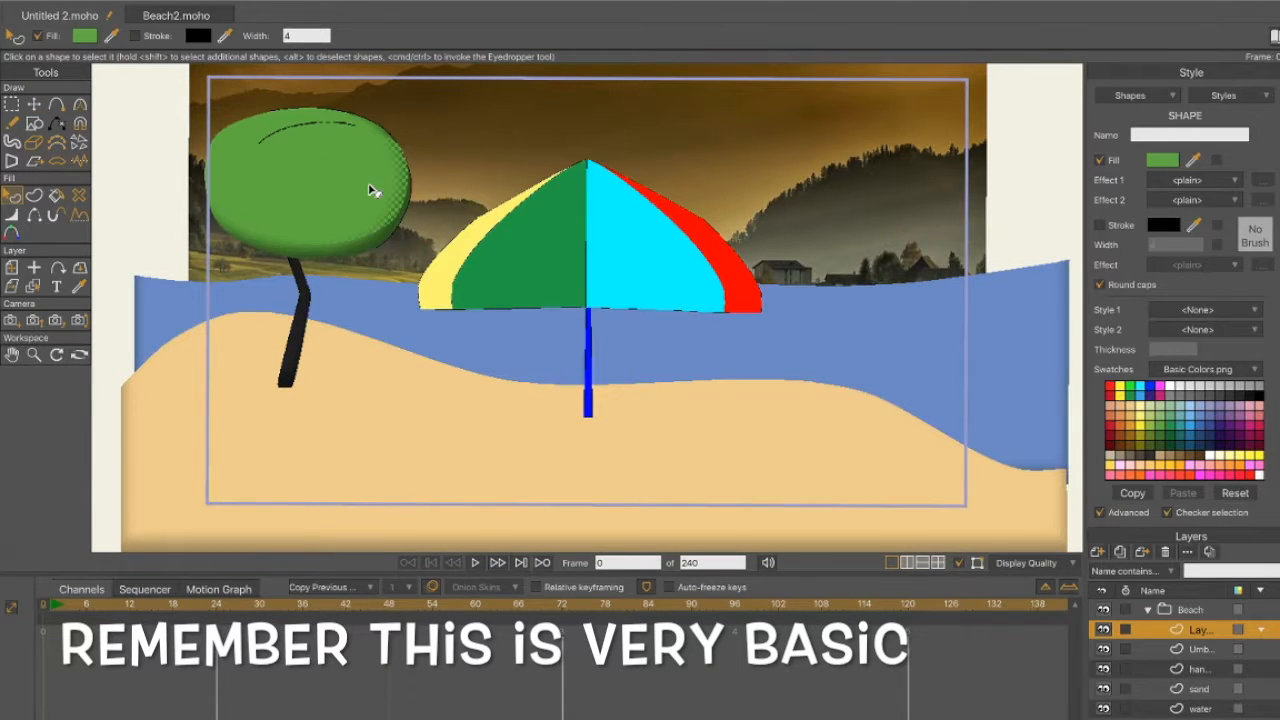
pyautogui.click(1170, 166)
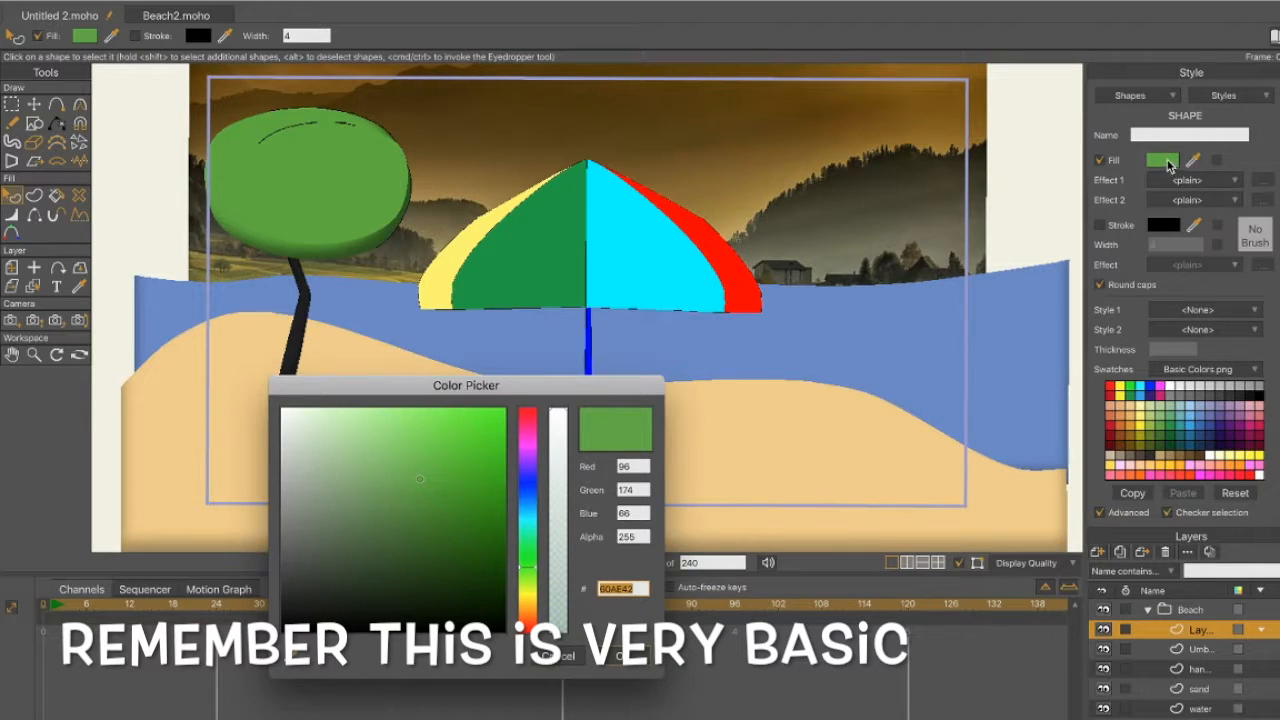
pyautogui.click(422, 443)
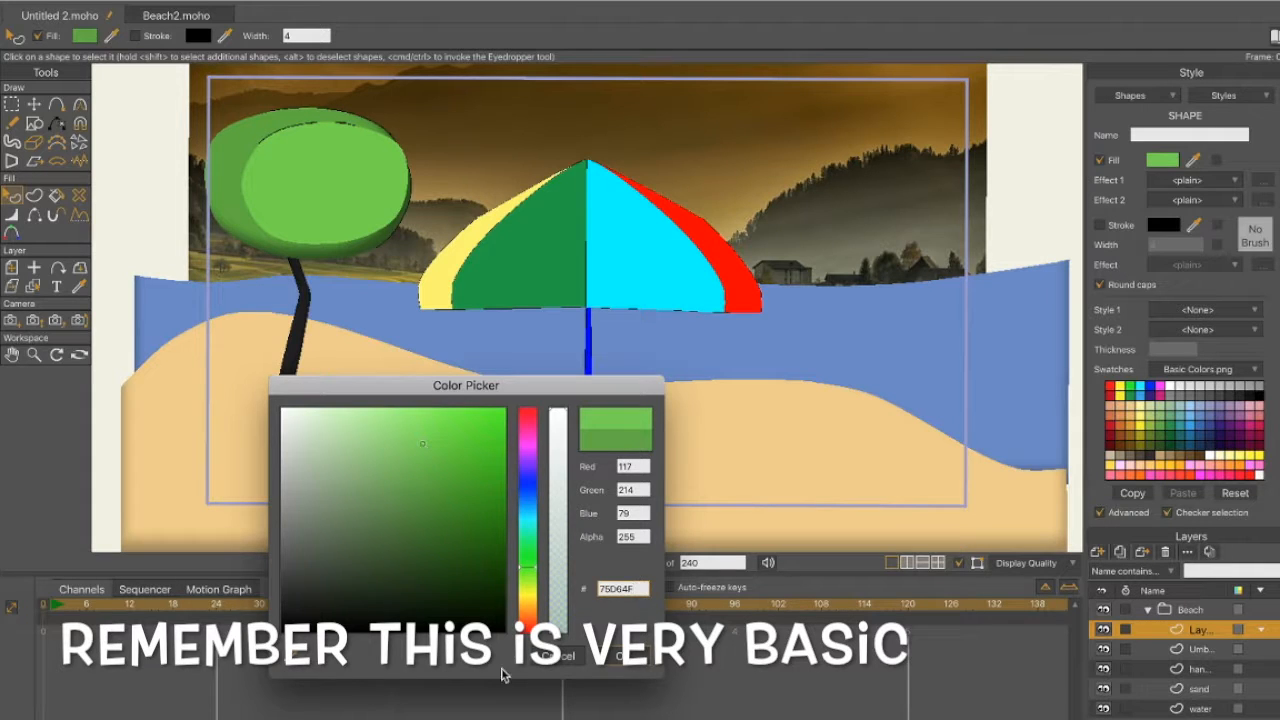
pyautogui.click(629, 662)
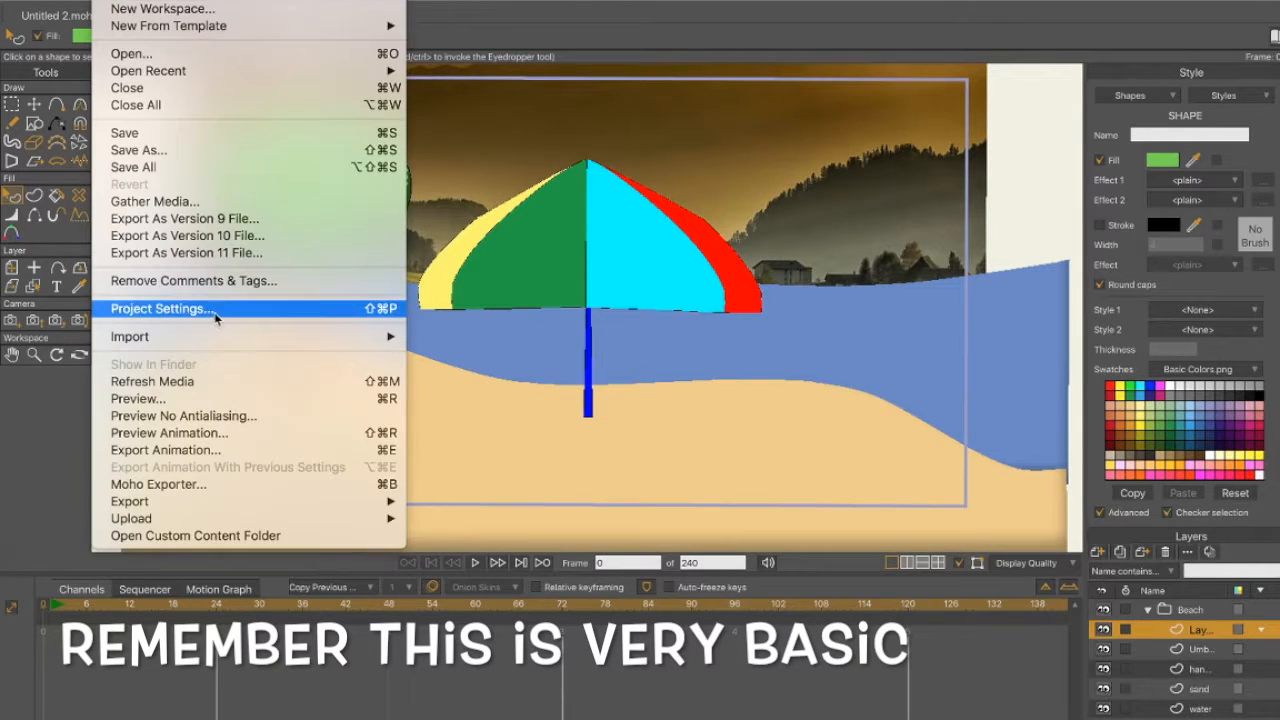
# Preview the rendered frame to examine the tree with its lighter foliage highlight, then close the preview
pyautogui.click(150, 399)
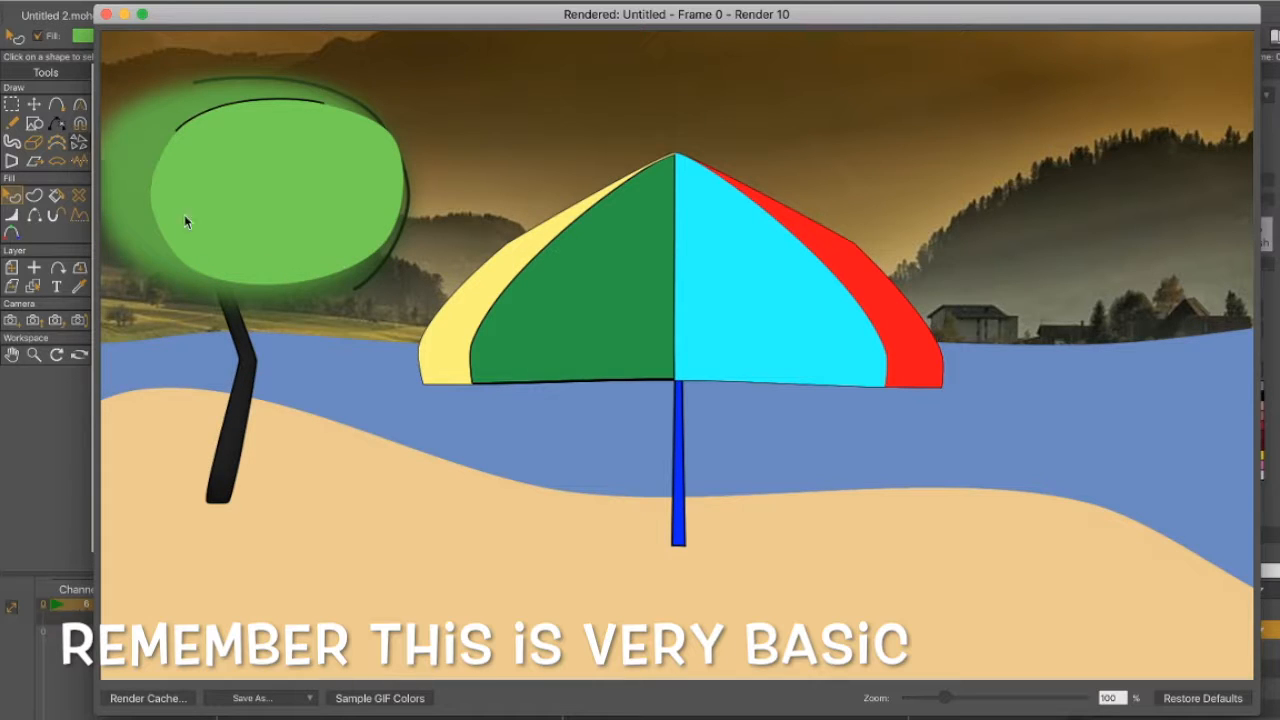
pyautogui.click(107, 15)
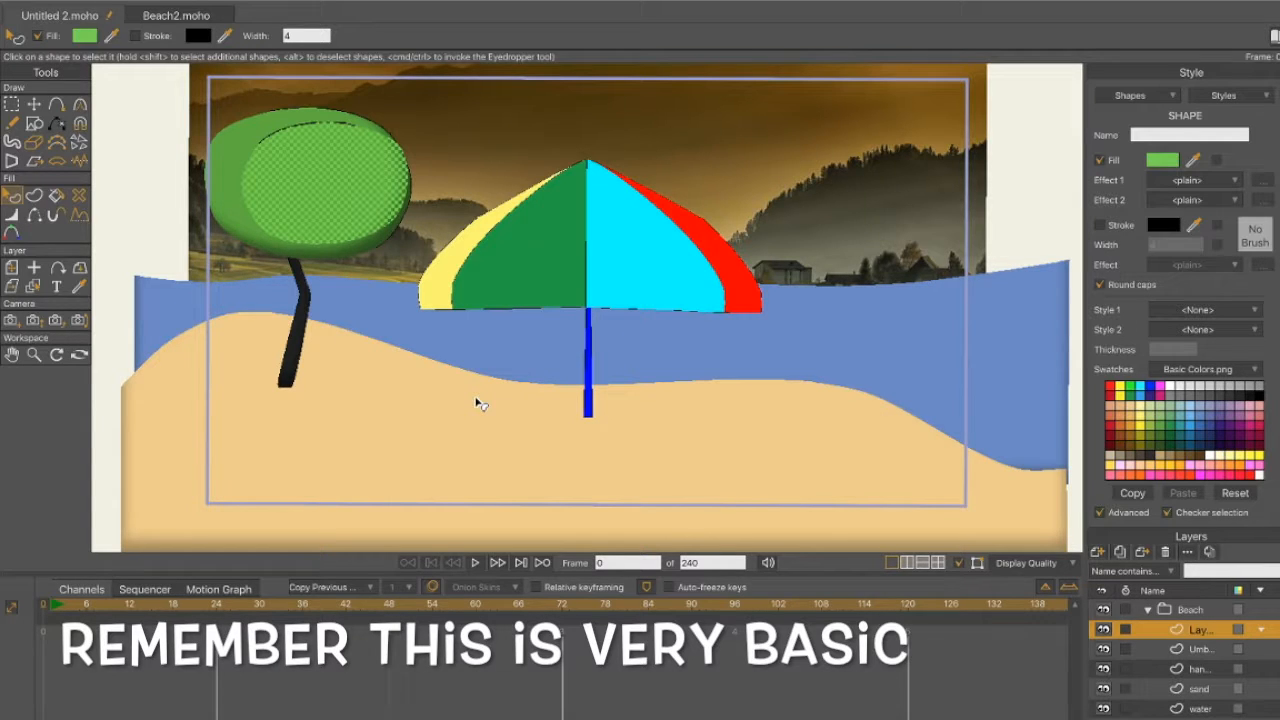
# Rename the tree's vector layer as tree and duplicate it twice
pyautogui.doubleClick(1200, 626)
pyautogui.write('tree')
pyautogui.press('Return')
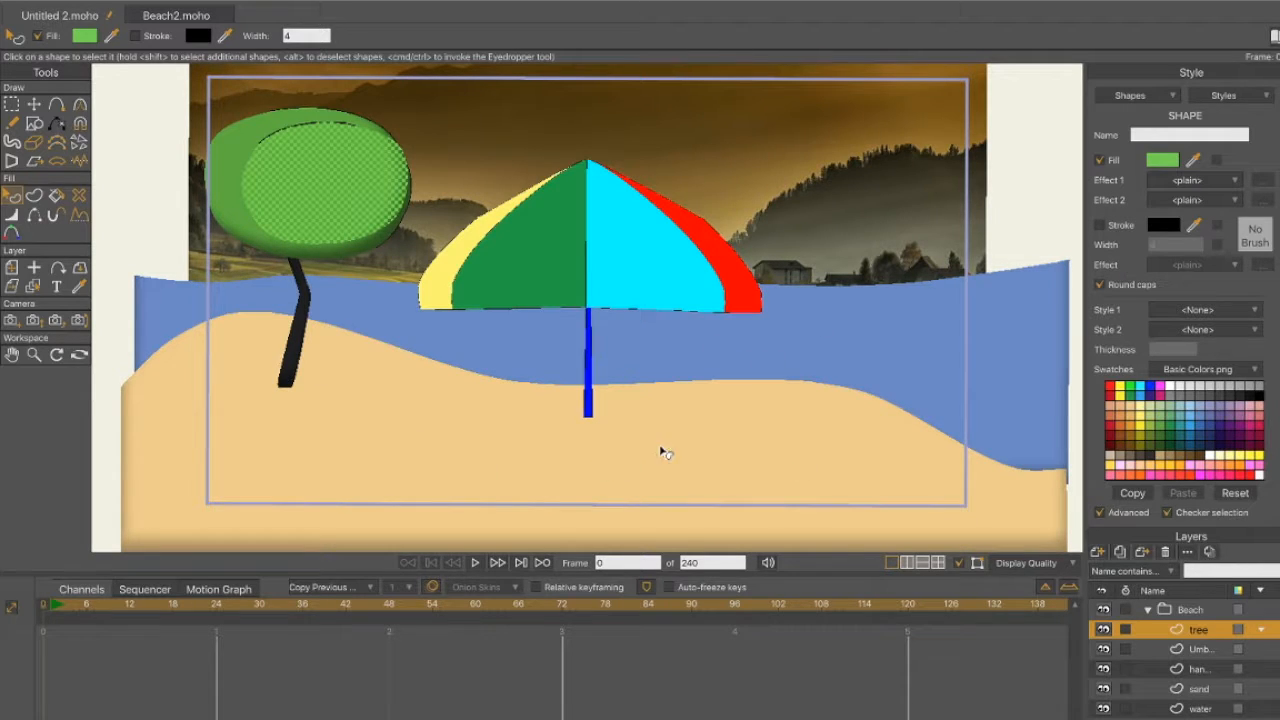
pyautogui.click(1121, 553)
pyautogui.click(1121, 553)
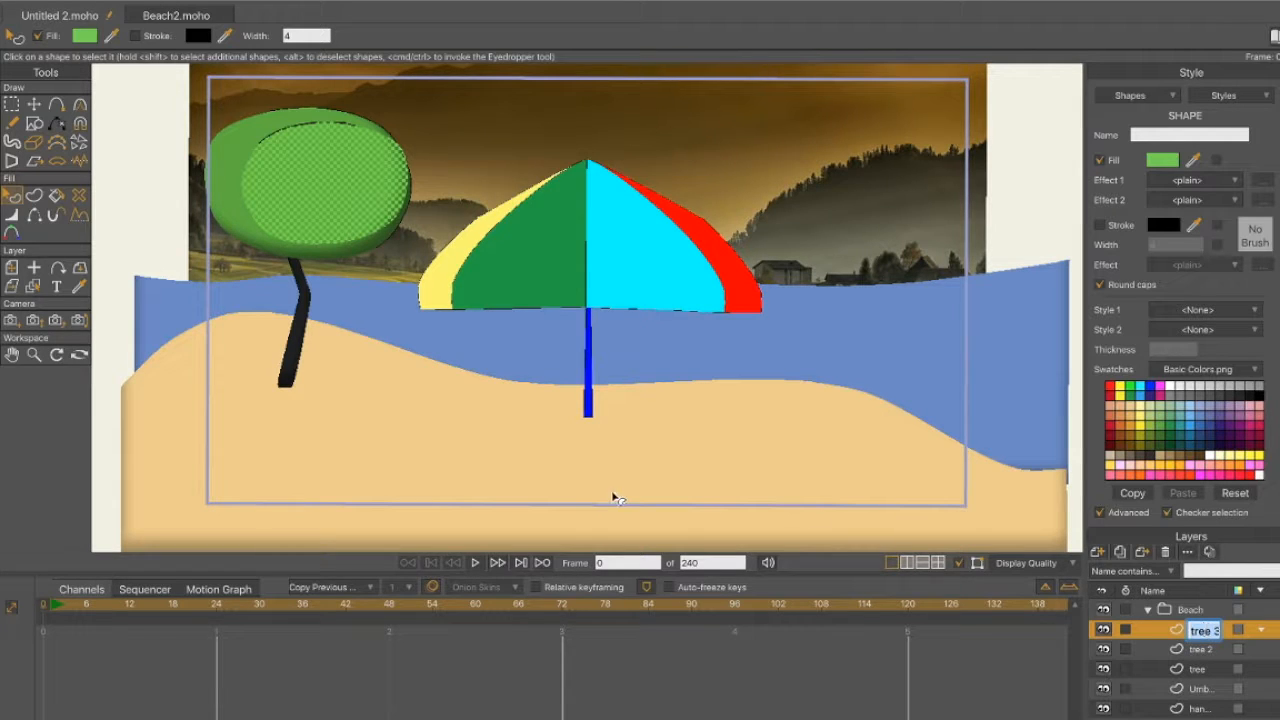
# Move the tree 3 layer lower and in front of the original tree, and shift the tree 2 layer slightly toward the umbrella
pyautogui.click(33, 104)
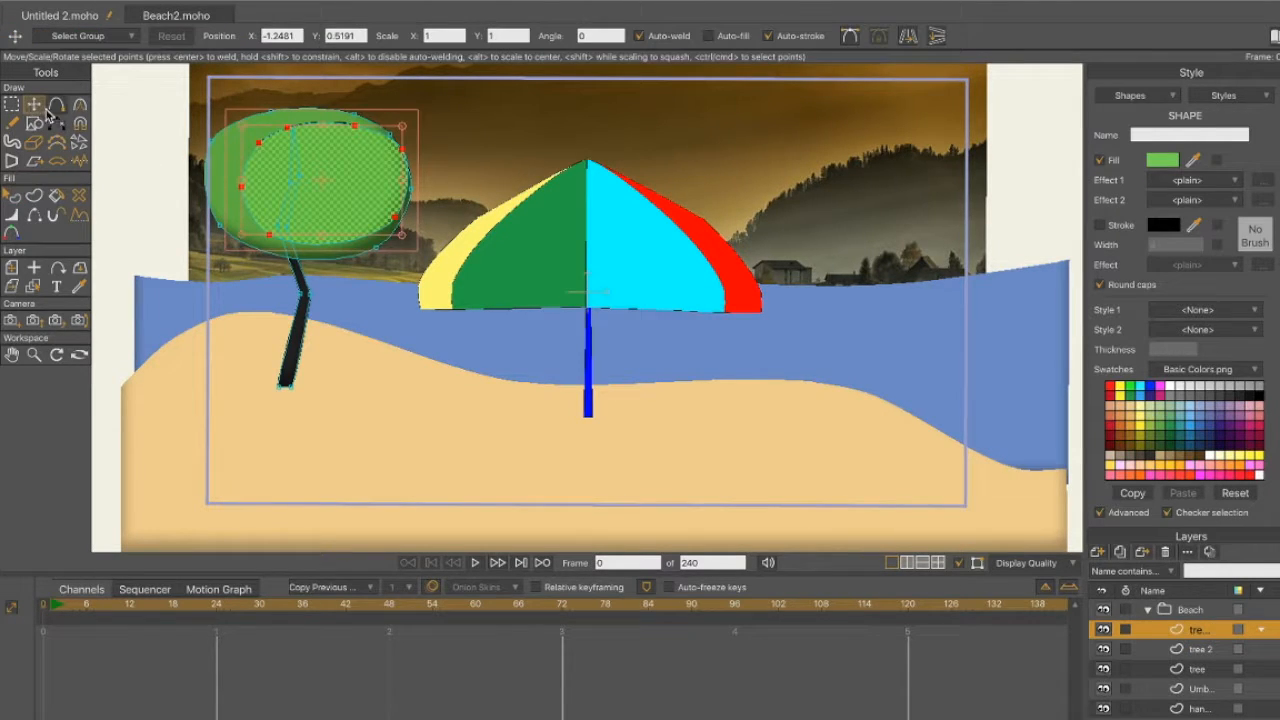
pyautogui.click(12, 268)
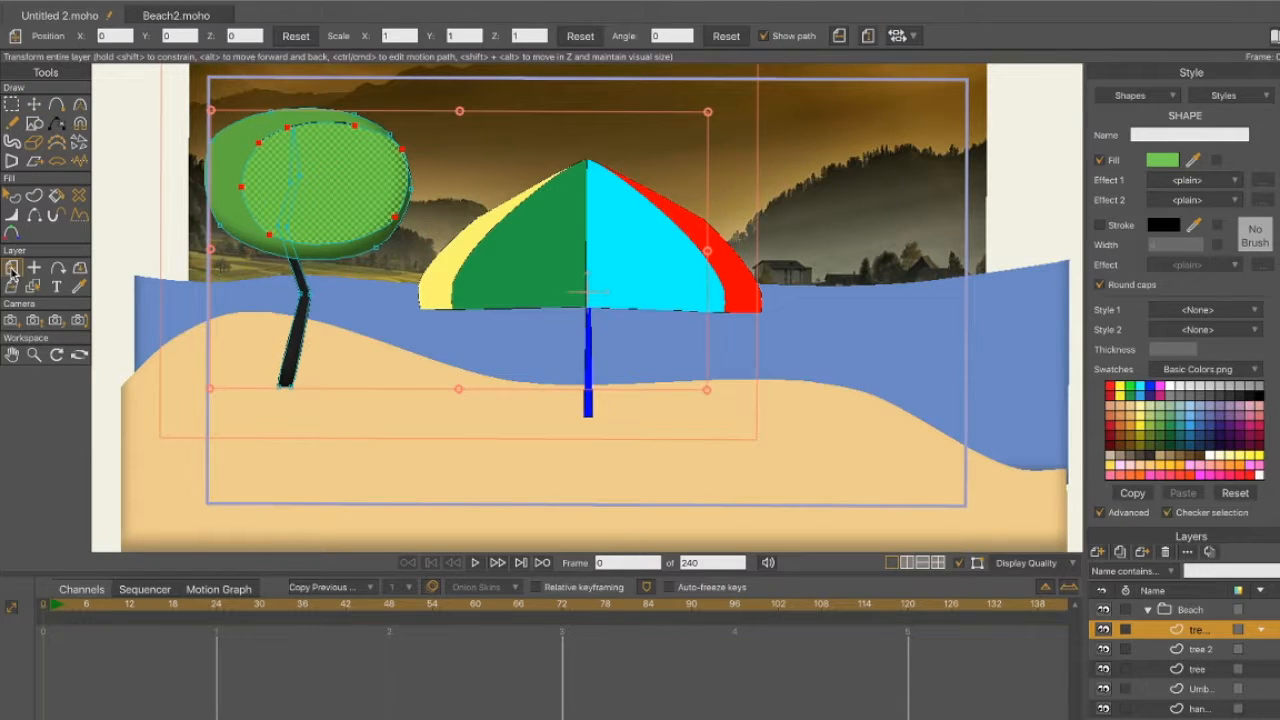
pyautogui.moveTo(353, 227); pyautogui.dragTo(620, 240)
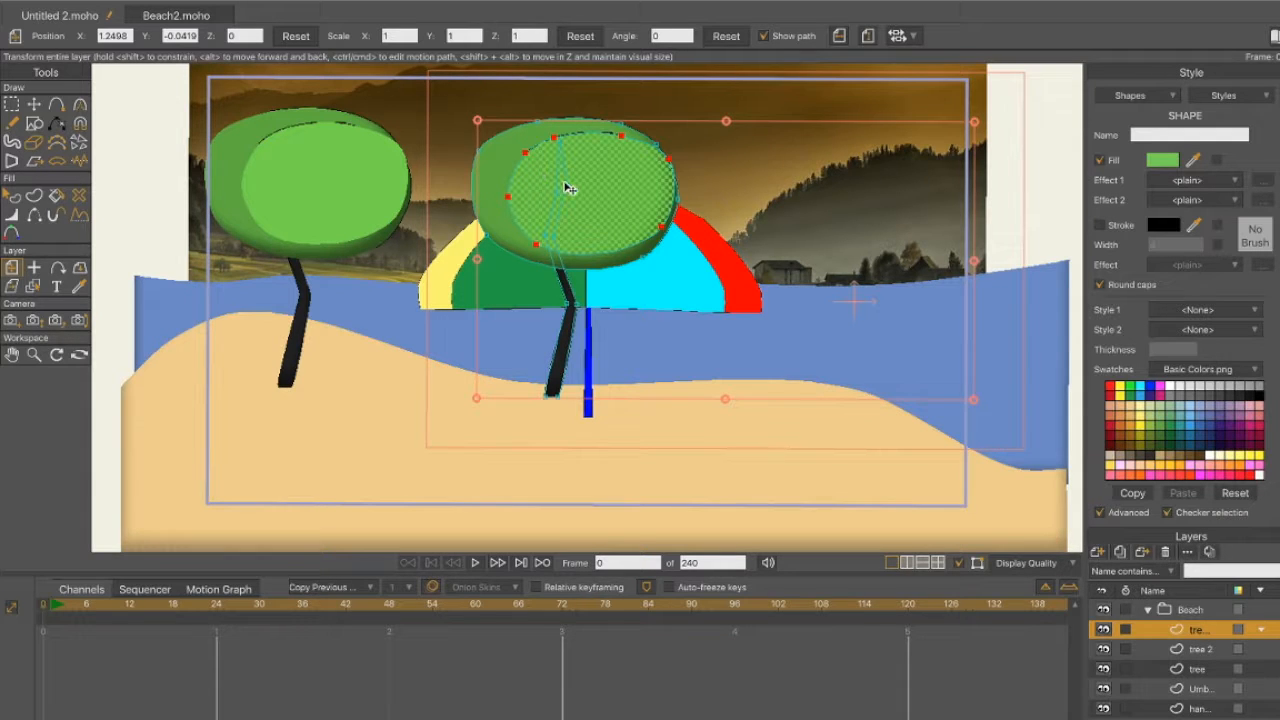
pyautogui.moveTo(566, 188); pyautogui.dragTo(246, 257)
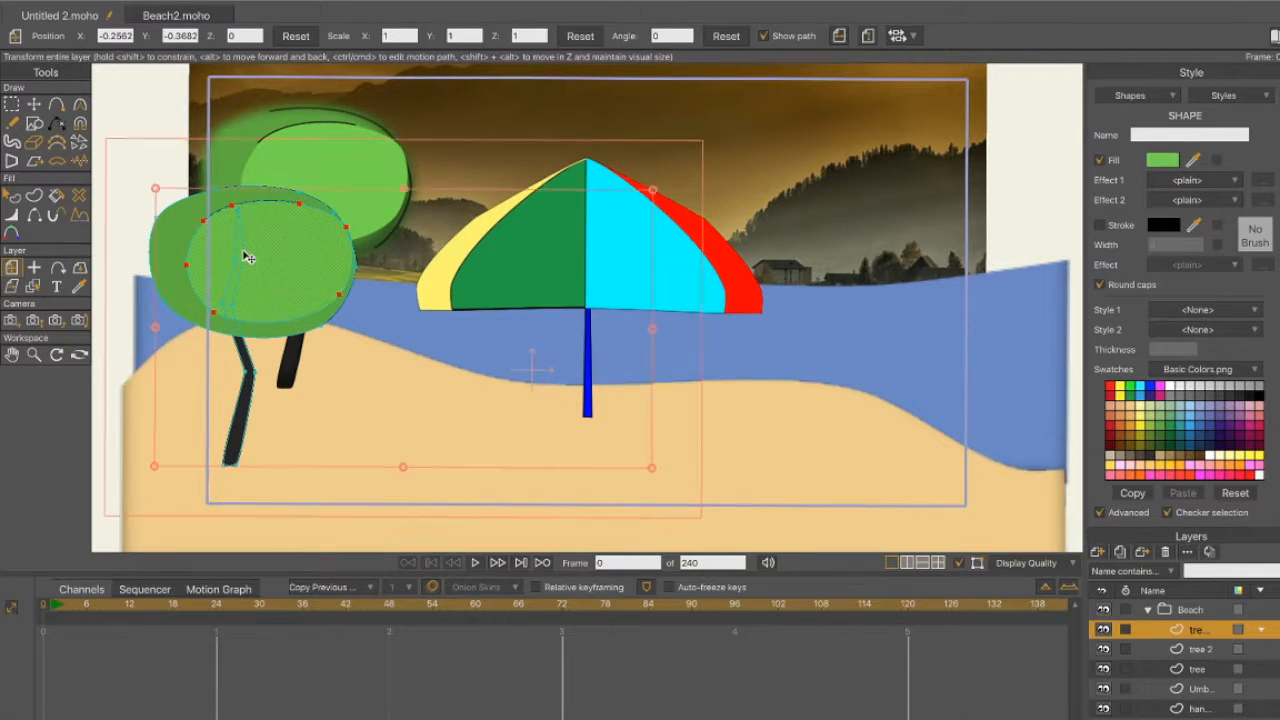
pyautogui.click(1218, 653)
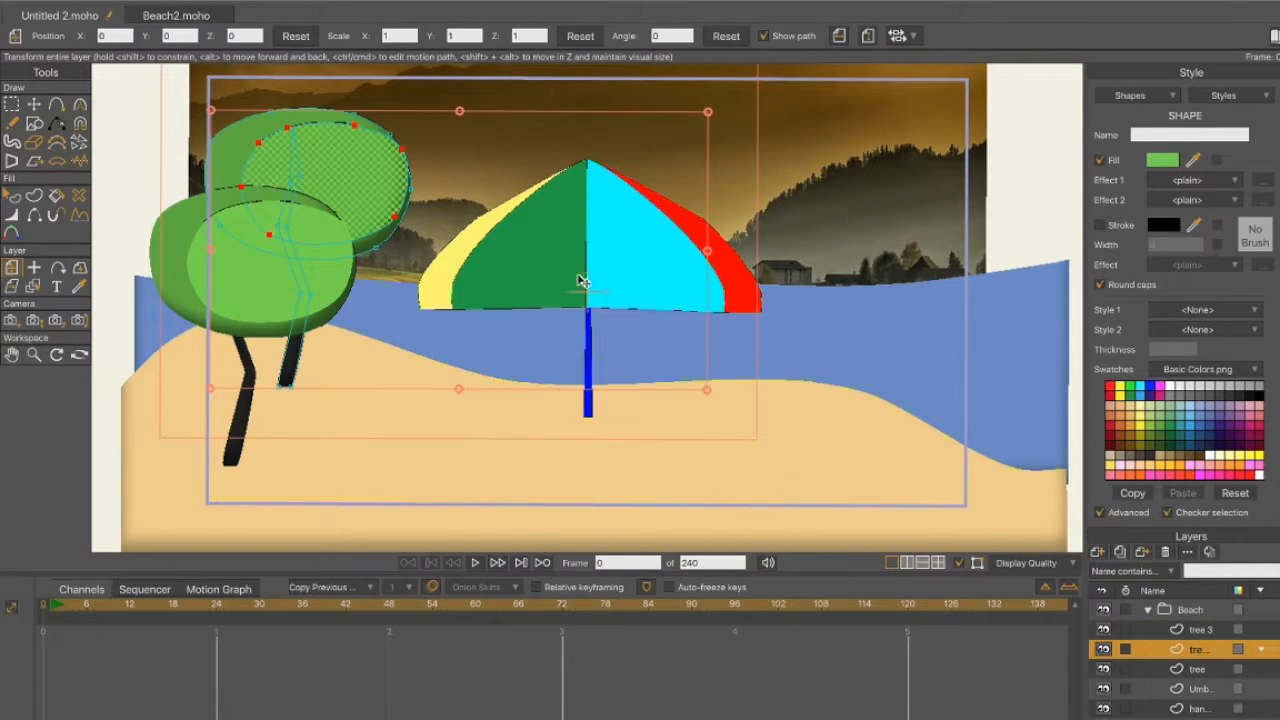
pyautogui.moveTo(507, 278); pyautogui.dragTo(574, 294)
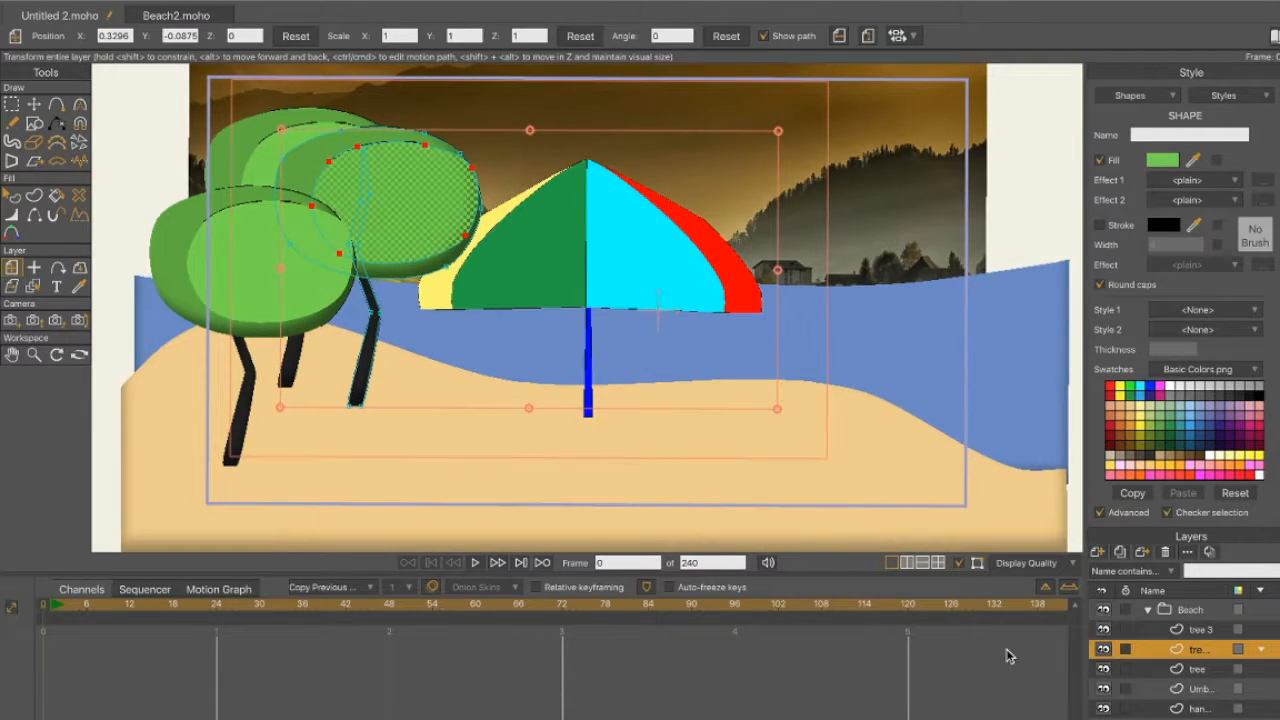
# Scale the tree 3 layer up to about 1.44 and reposition it at about X 0.34, Y -0.43 as the foreground tree
pyautogui.click(1202, 632)
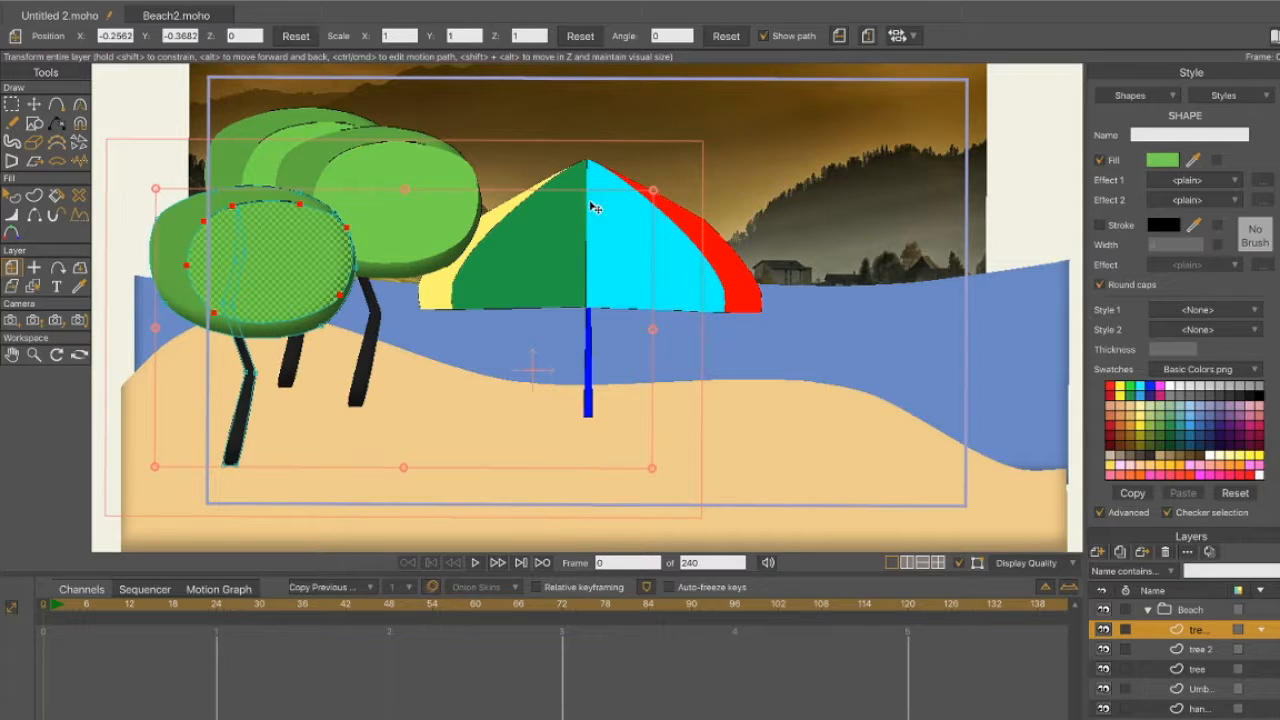
pyautogui.moveTo(656, 190); pyautogui.dragTo(714, 120)
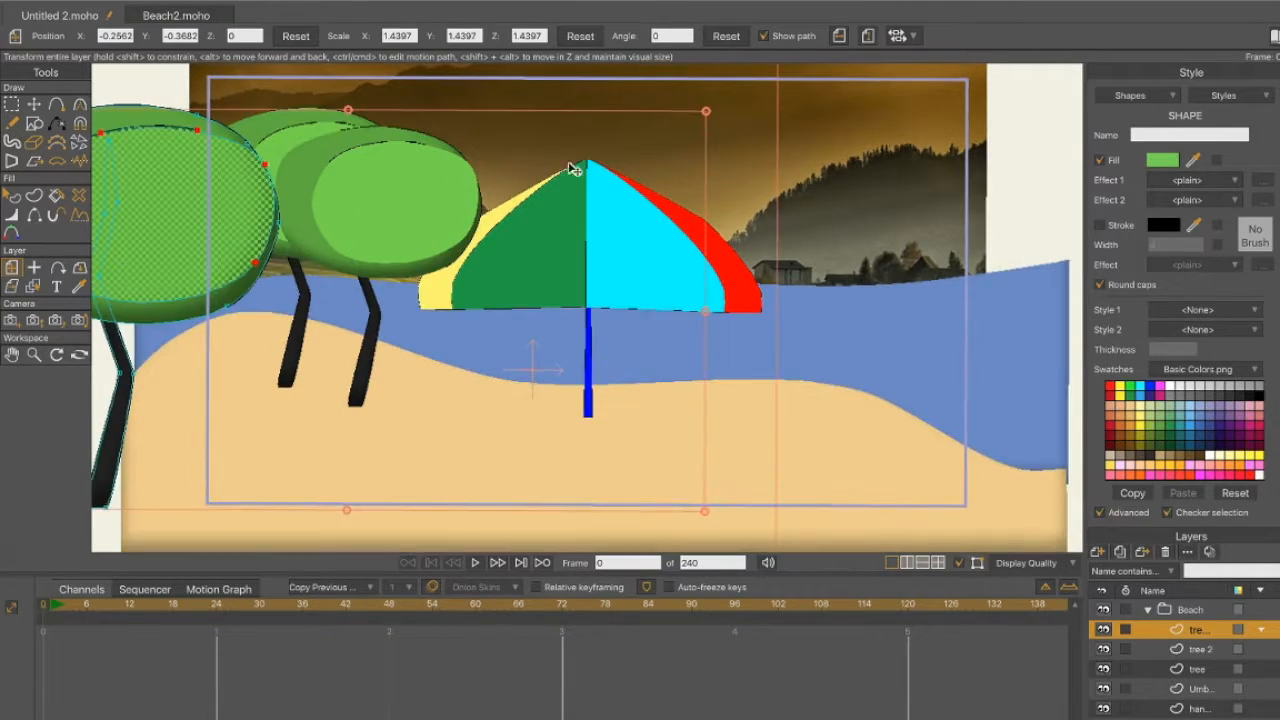
pyautogui.moveTo(457, 334); pyautogui.dragTo(585, 354)
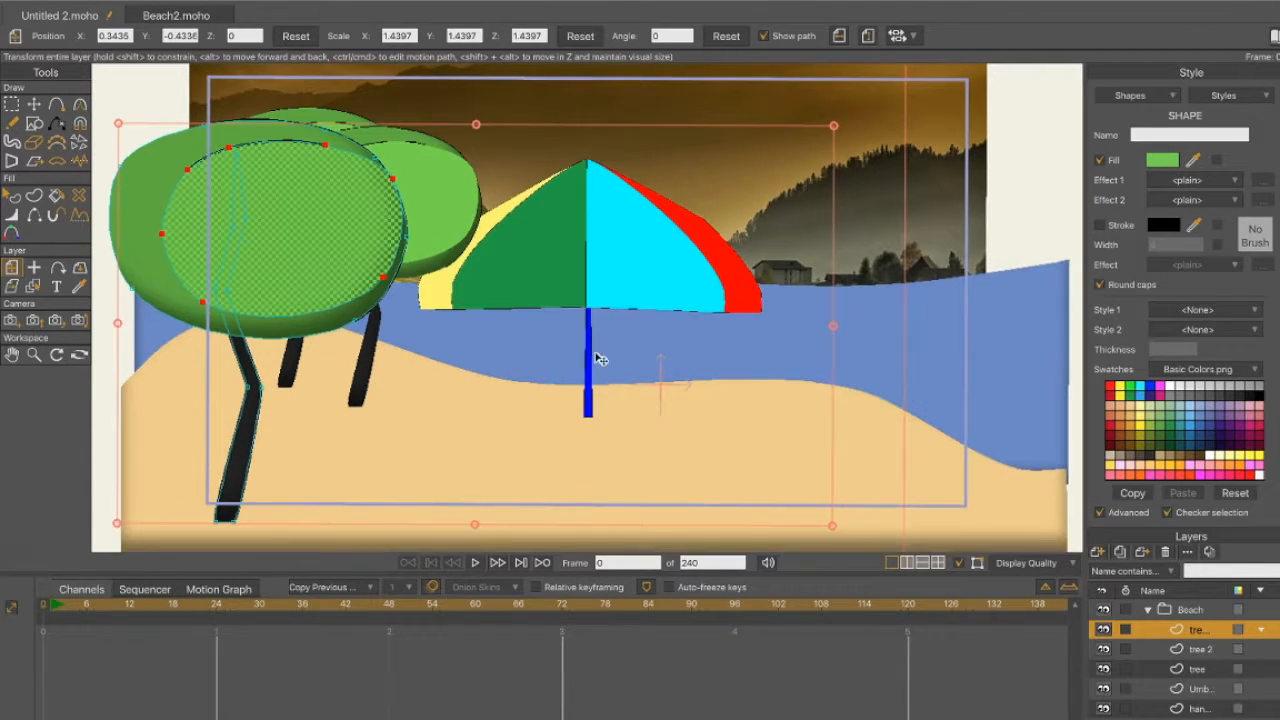
# Move the original tree layer over toward the umbrella and scale it down to about 0.77
pyautogui.click(1200, 669)
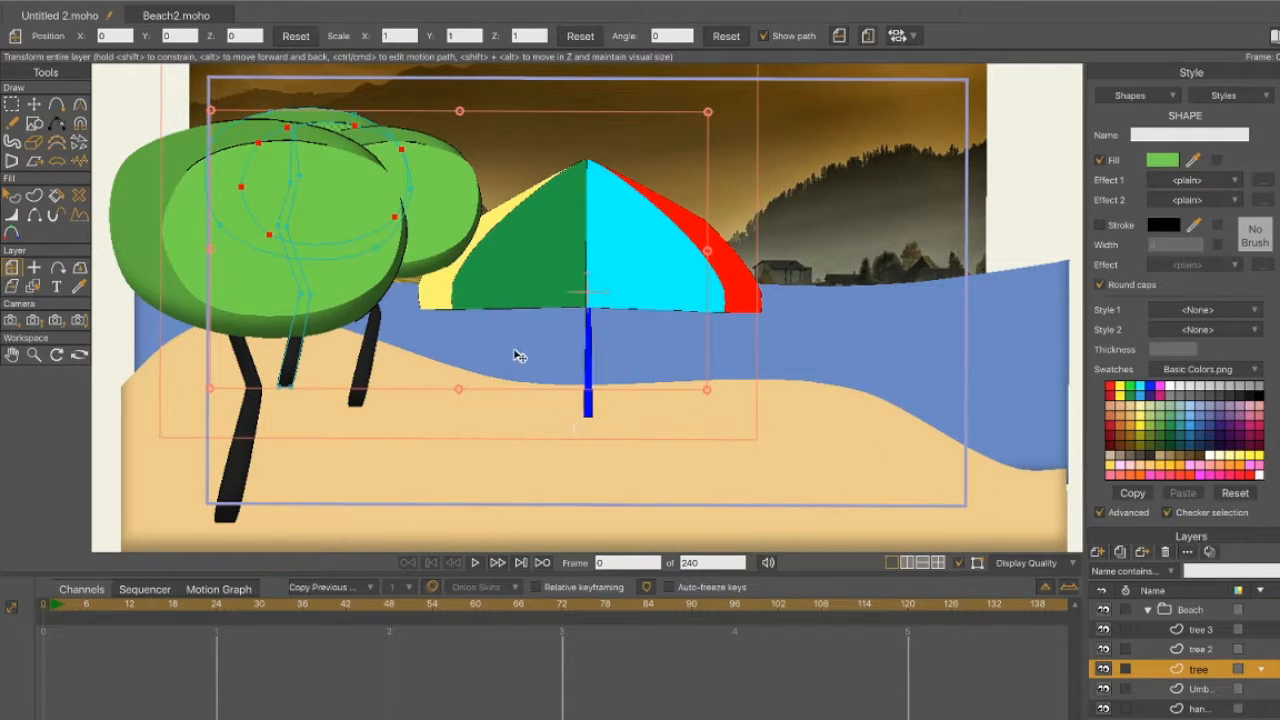
pyautogui.moveTo(509, 354); pyautogui.dragTo(707, 401)
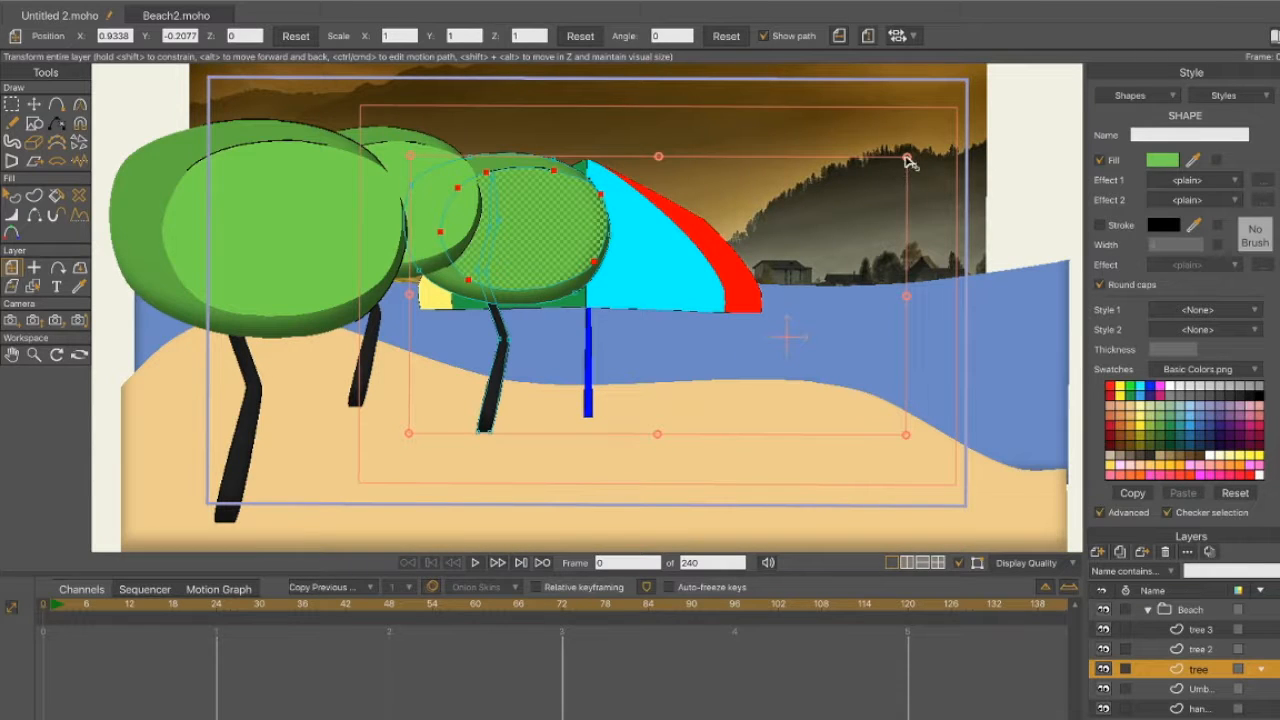
pyautogui.moveTo(905, 155); pyautogui.dragTo(866, 186)
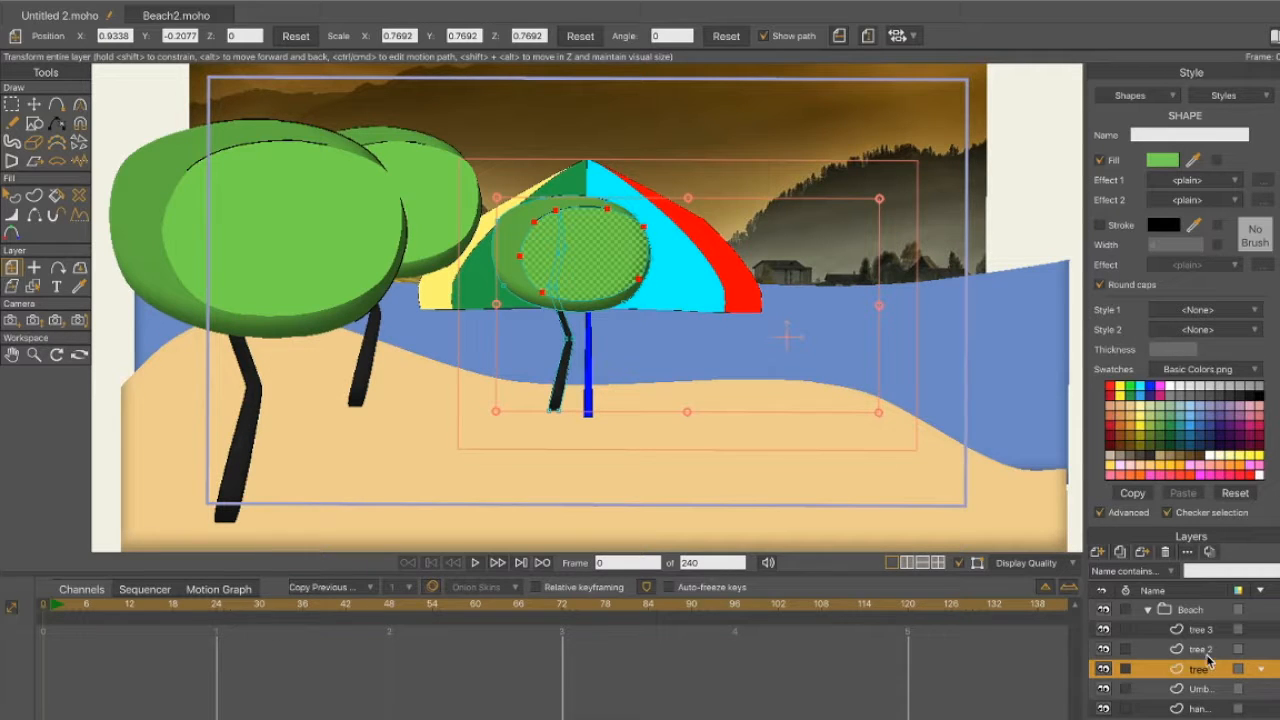
# Scale the tree 2 layer to about 0.91 behind the foreground tree, and move the smallest tree close behind it at about X 0.41, Y -0.14
pyautogui.click(1213, 653)
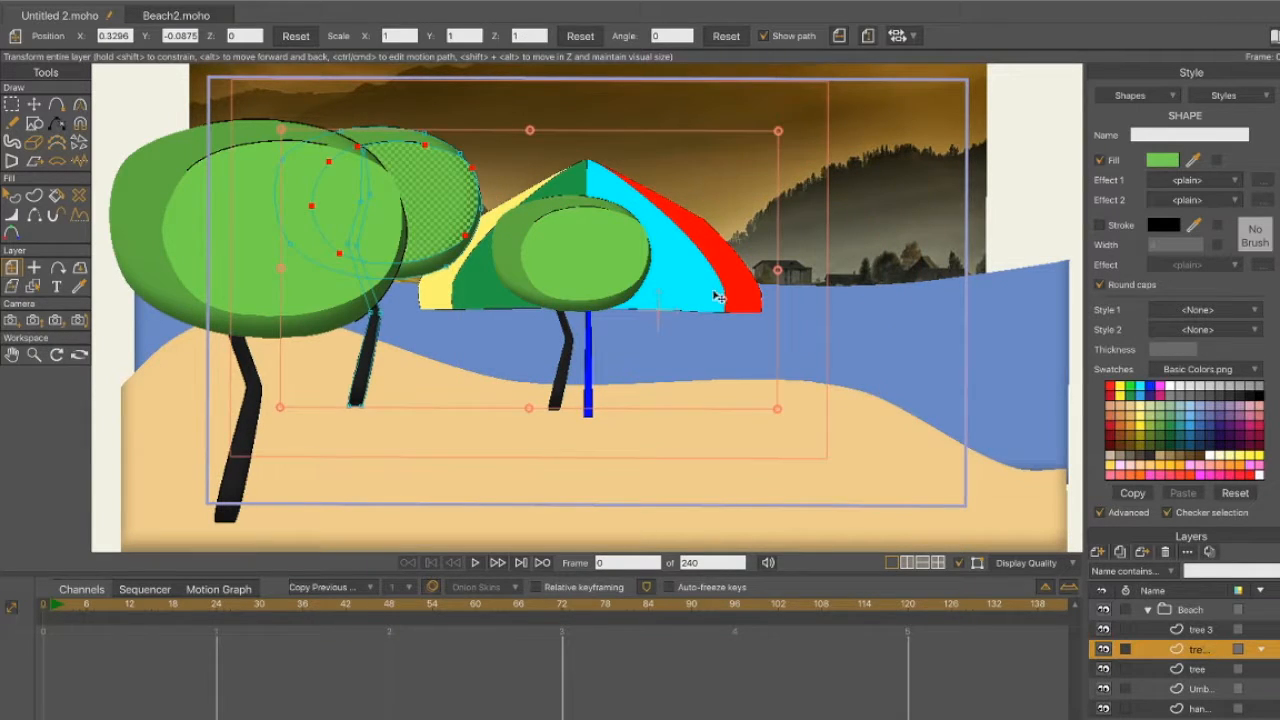
pyautogui.moveTo(782, 135); pyautogui.dragTo(766, 150)
pyautogui.moveTo(668, 171); pyautogui.dragTo(640, 192)
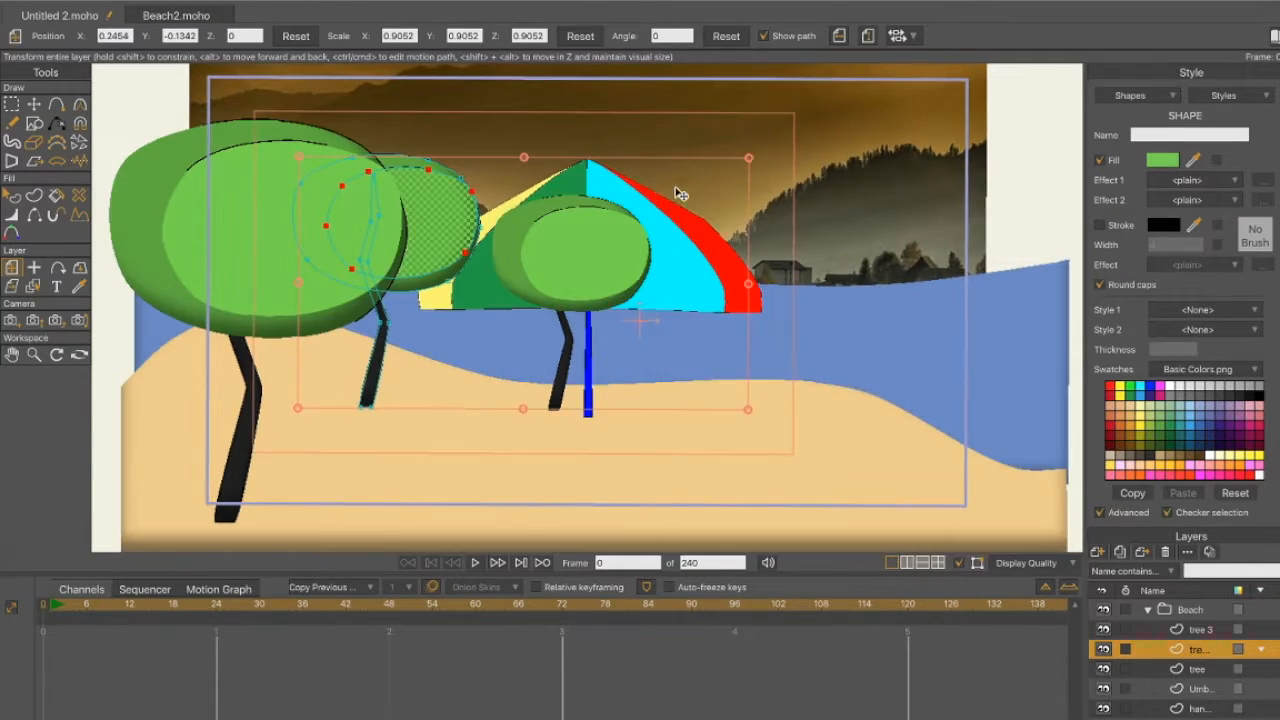
pyautogui.click(1205, 678)
pyautogui.moveTo(854, 374); pyautogui.dragTo(778, 358)
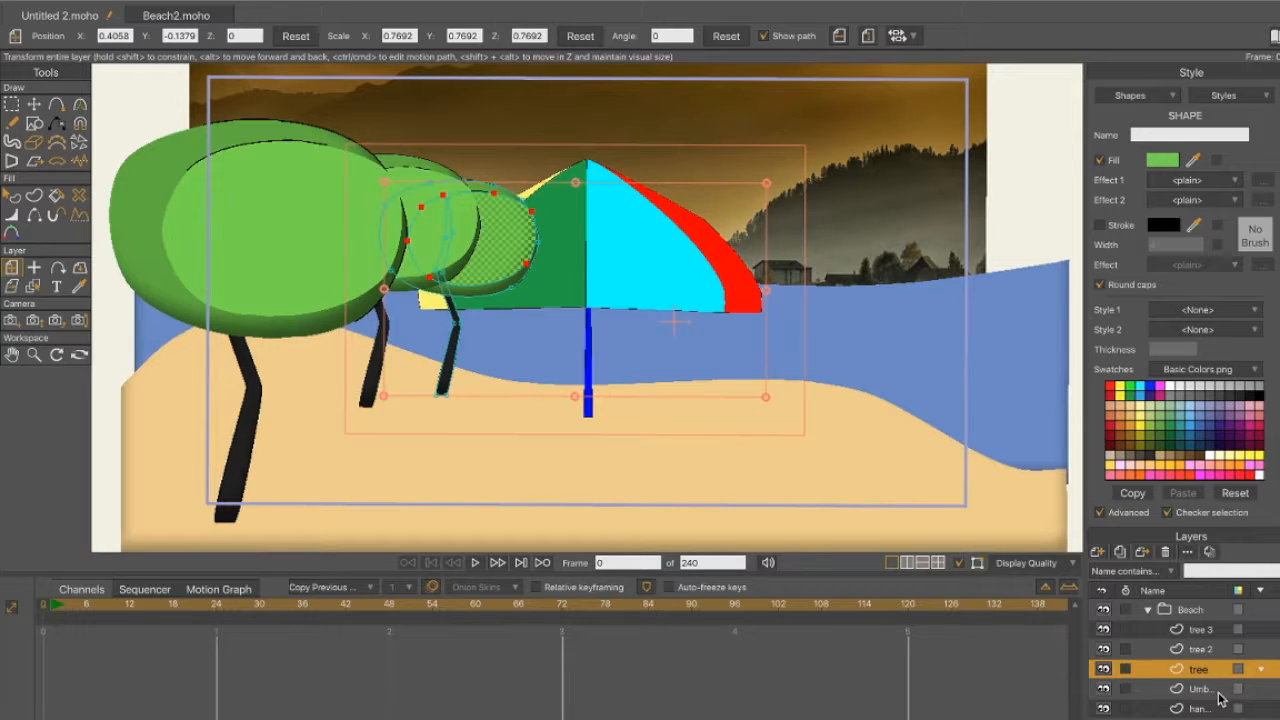
# Reorder the umbrella and handle layers above the three tree layers, with the umbrella on top of the handle
pyautogui.click(1200, 689)
pyautogui.moveTo(1218, 697); pyautogui.dragTo(1222, 628)
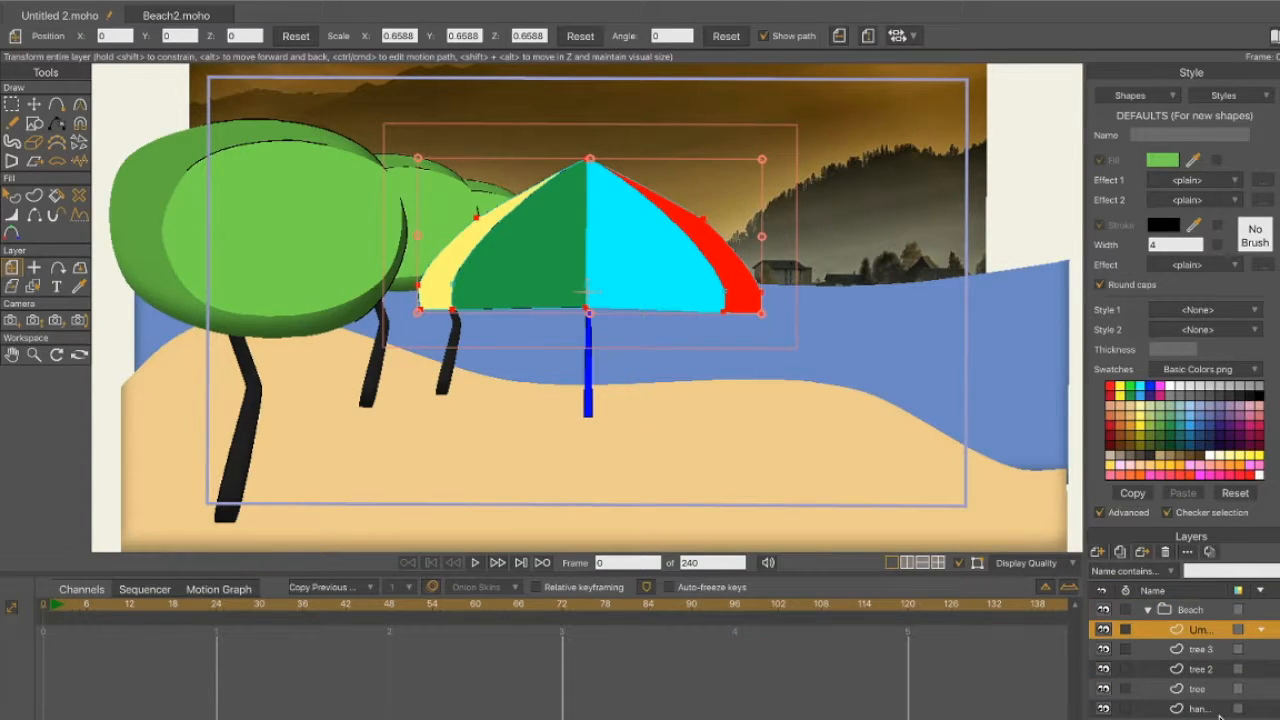
pyautogui.click(1212, 710)
pyautogui.moveTo(1212, 710); pyautogui.dragTo(1216, 641)
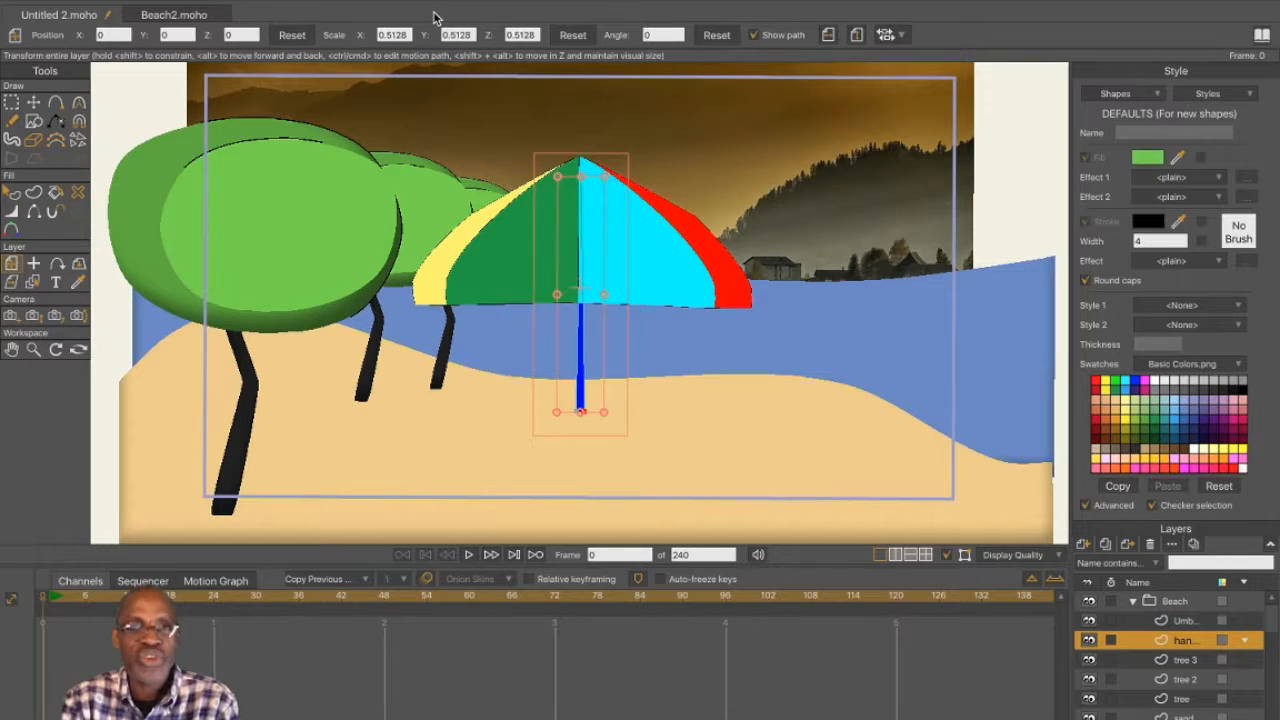
# View the finished example scene in Beach2.moho, then return to the Untitled 2.moho project
pyautogui.click(188, 18)
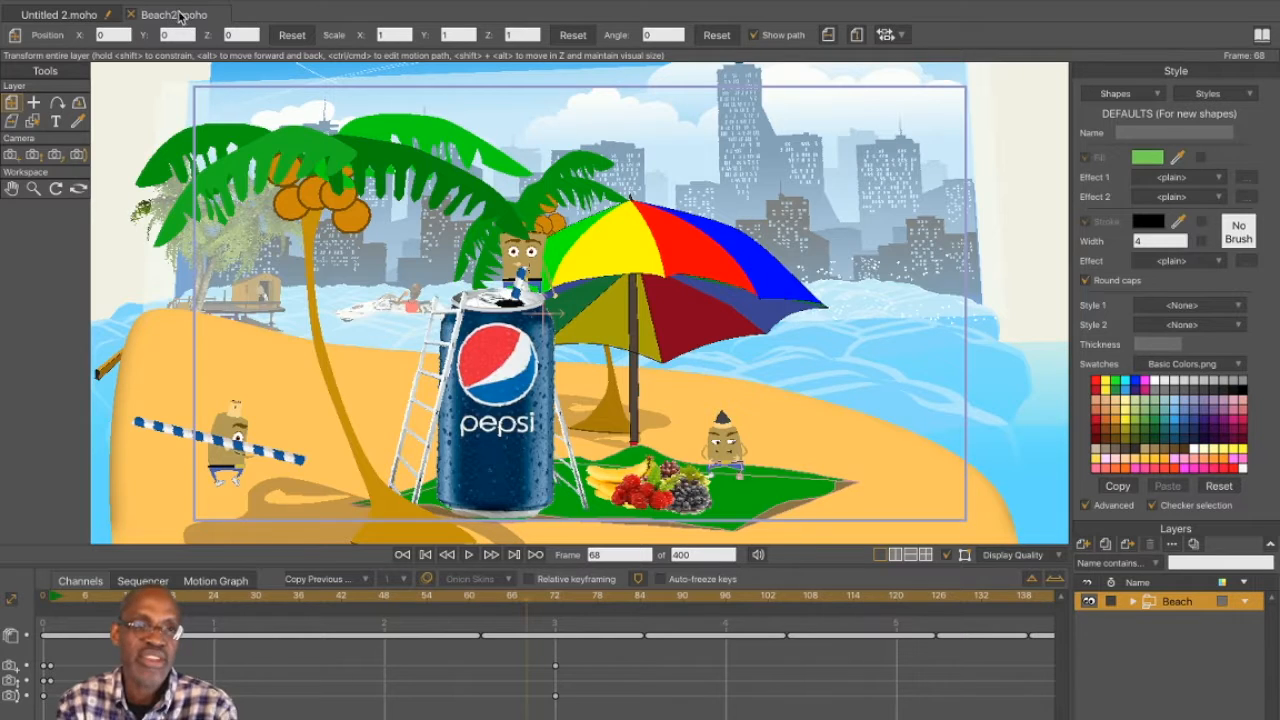
pyautogui.click(73, 18)
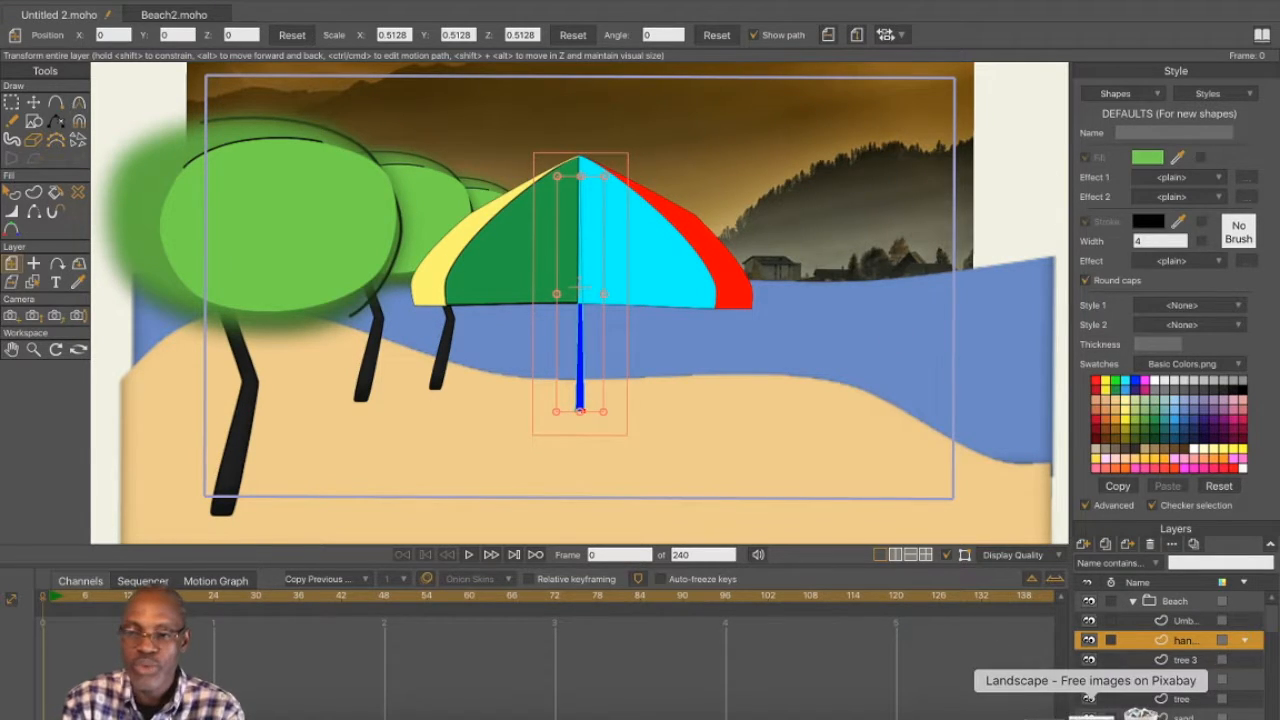
# Switch to the Chrome window and go back from the Pixabay landscape page to the "drinks png images" image results
pyautogui.click(1110, 710)
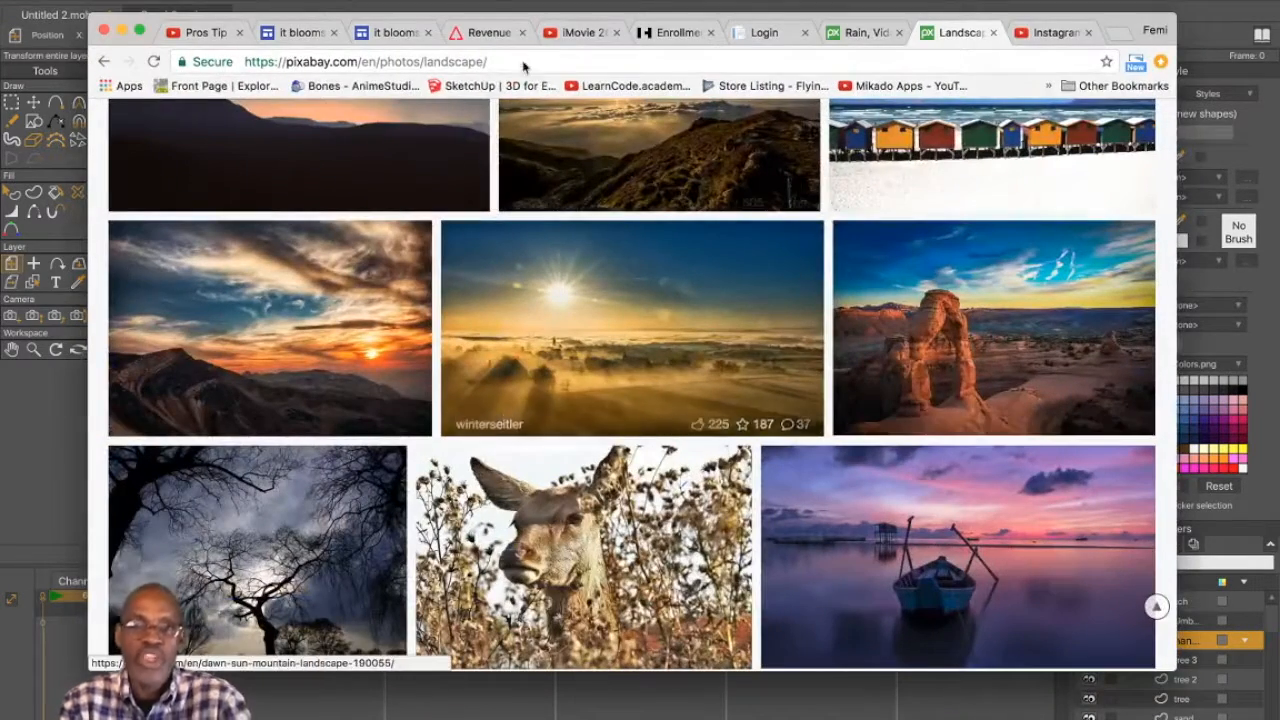
pyautogui.click(519, 66)
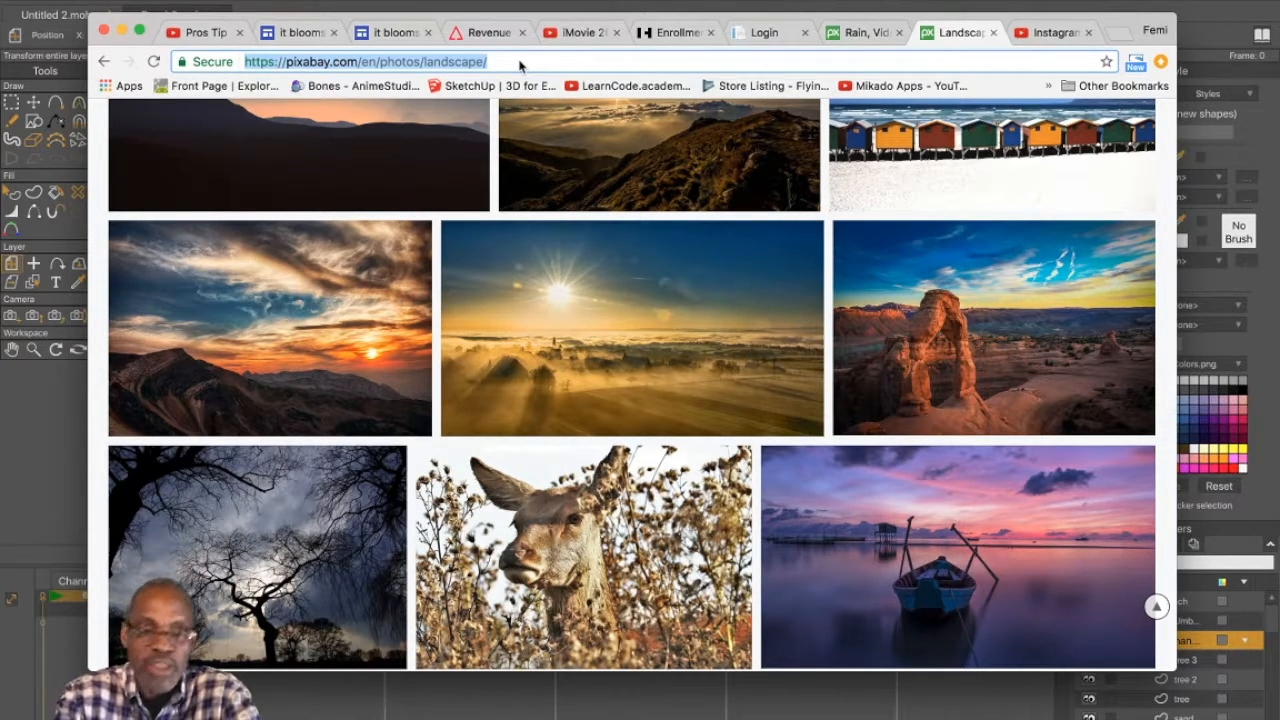
pyautogui.click(104, 61)
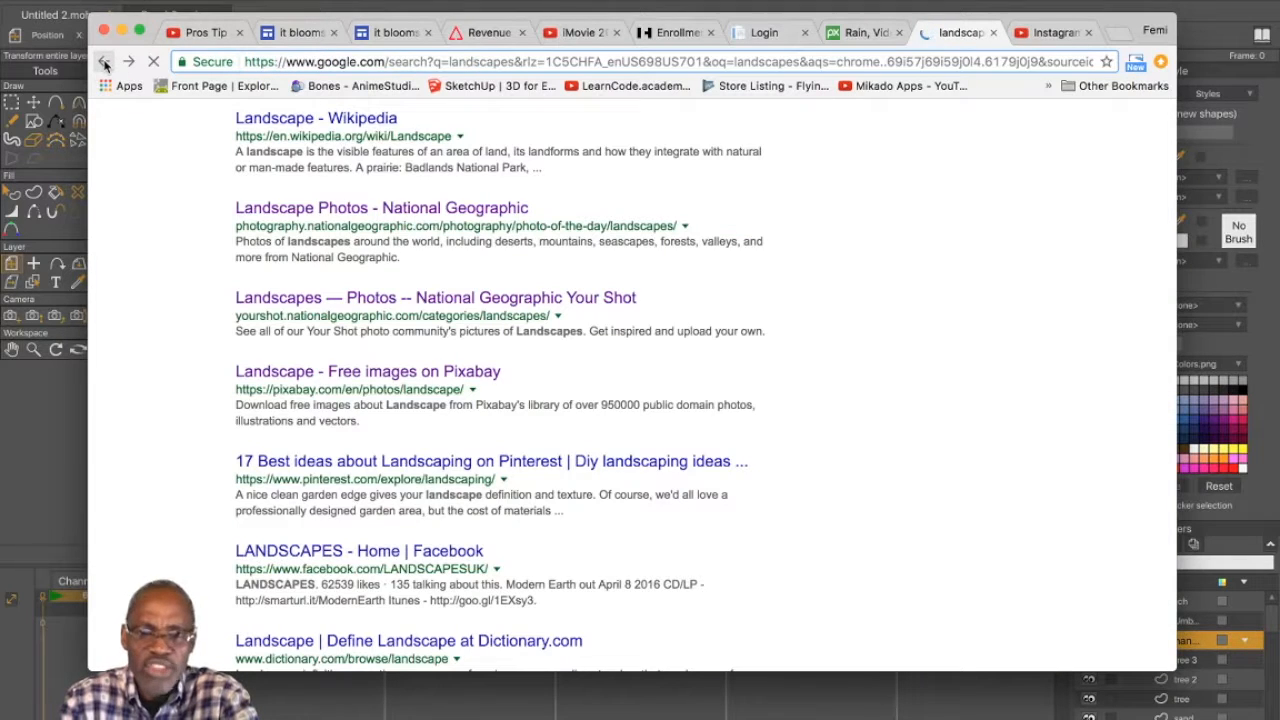
pyautogui.click(104, 62)
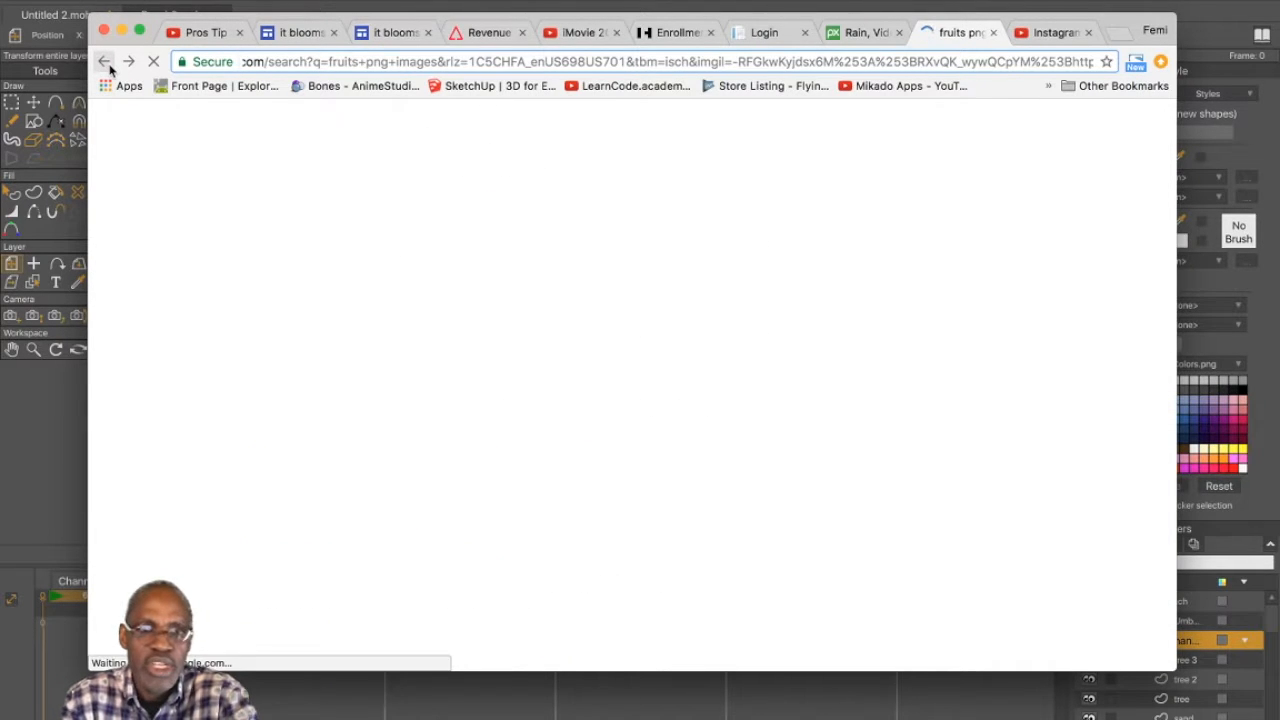
pyautogui.click(104, 62)
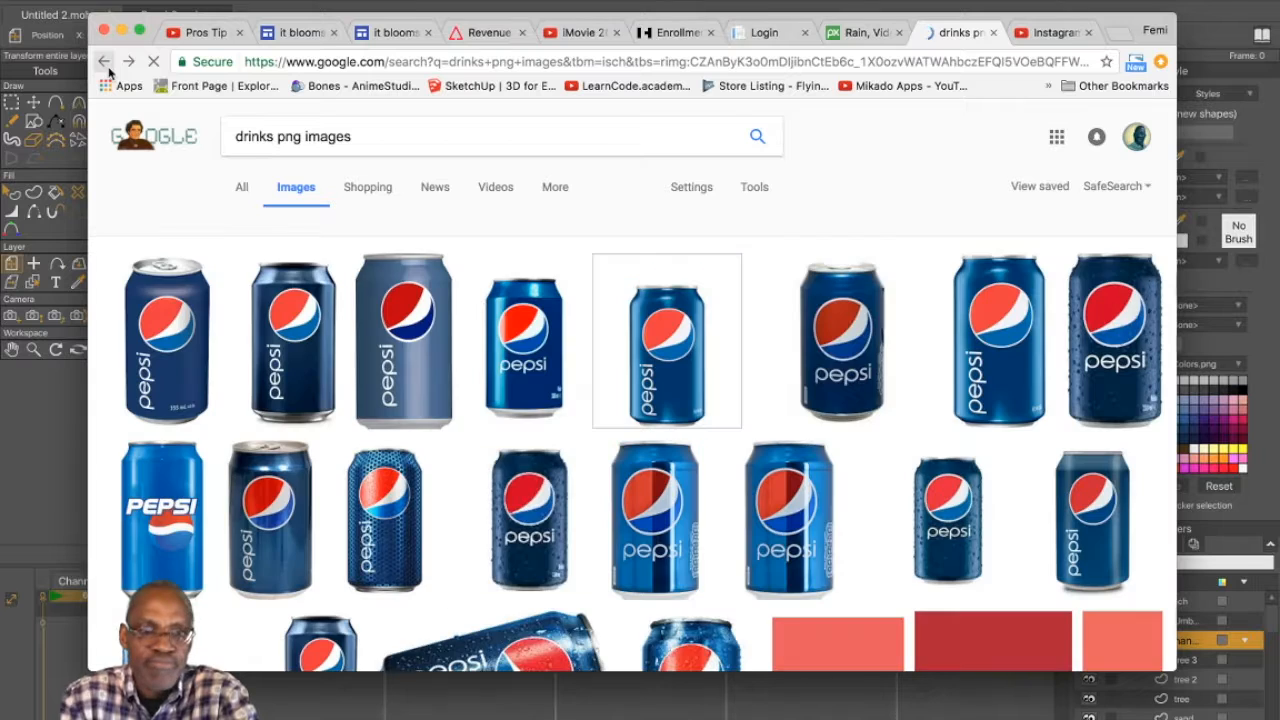
# Open the transparent Pepsi can PNG from PNG Mart and browse the surrounding drink image results
pyautogui.click(880, 337)
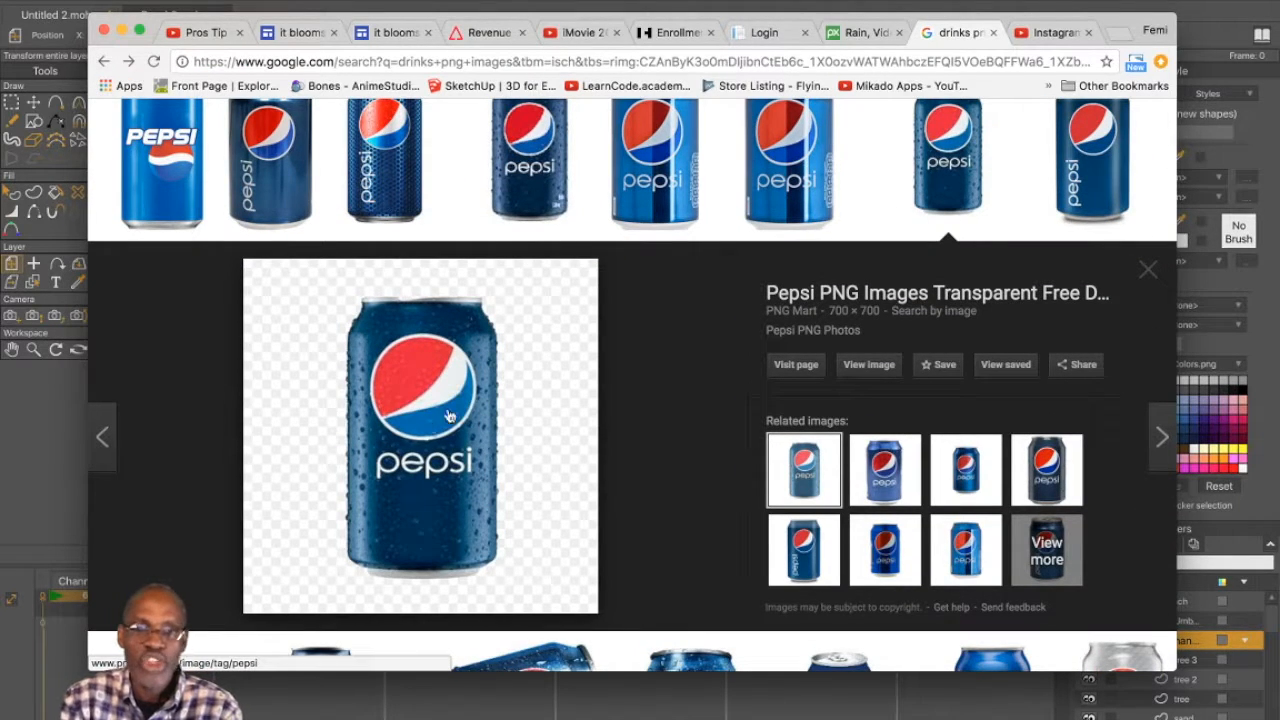
pyautogui.scroll(5, 443, 380)
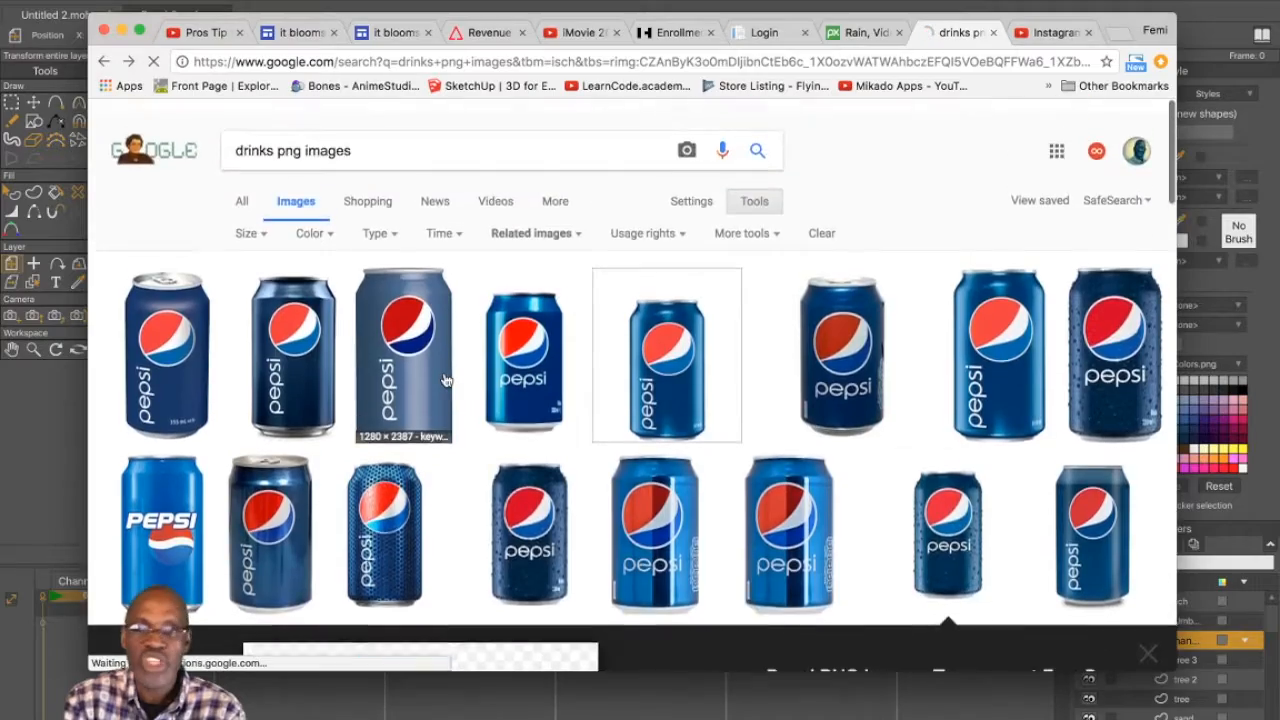
pyautogui.scroll(-3, 446, 380)
pyautogui.scroll(-15, 446, 380)
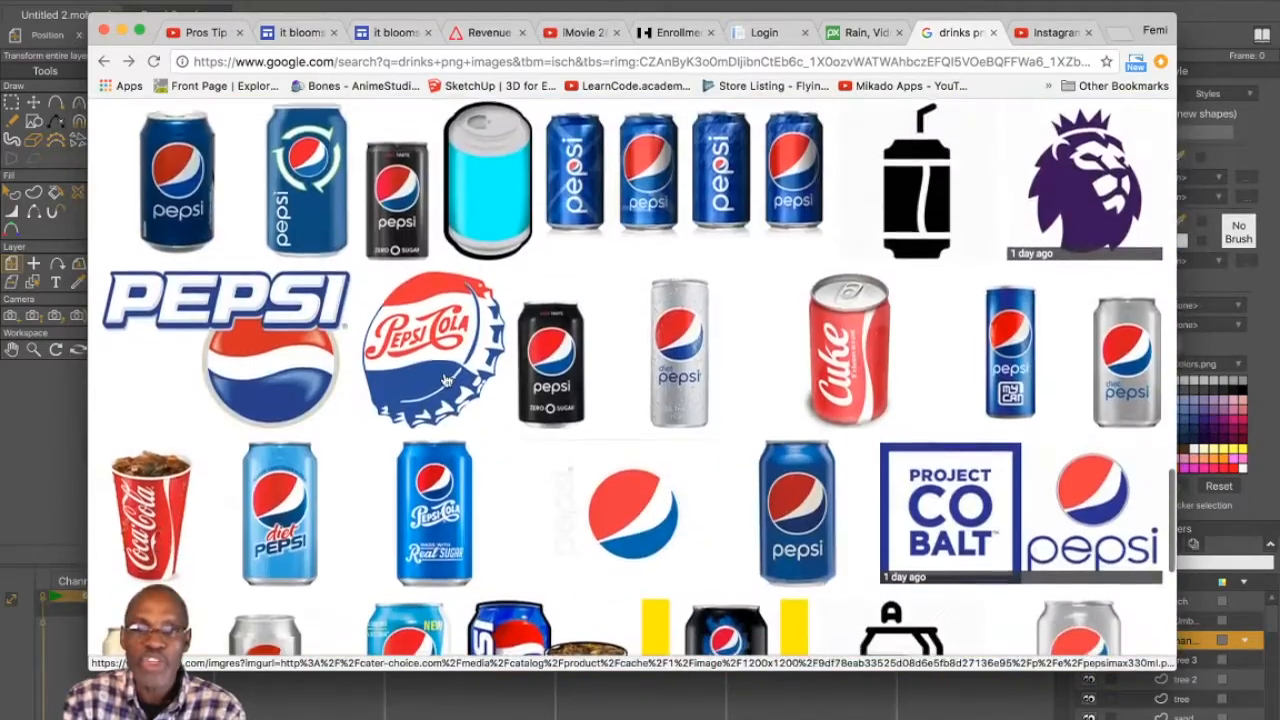
pyautogui.scroll(-3, 446, 380)
pyautogui.scroll(4, 446, 380)
pyautogui.scroll(-8, 446, 380)
pyautogui.scroll(9, 446, 378)
pyautogui.scroll(-4, 443, 366)
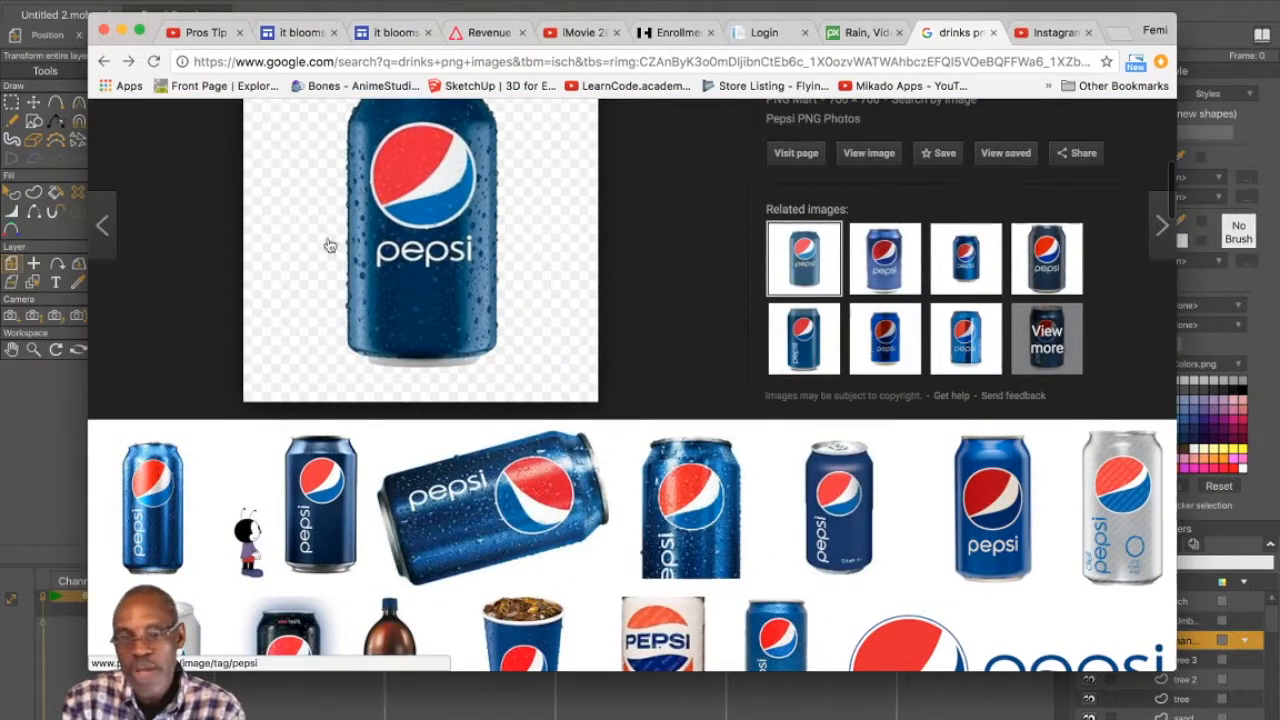
pyautogui.scroll(2, 472, 282)
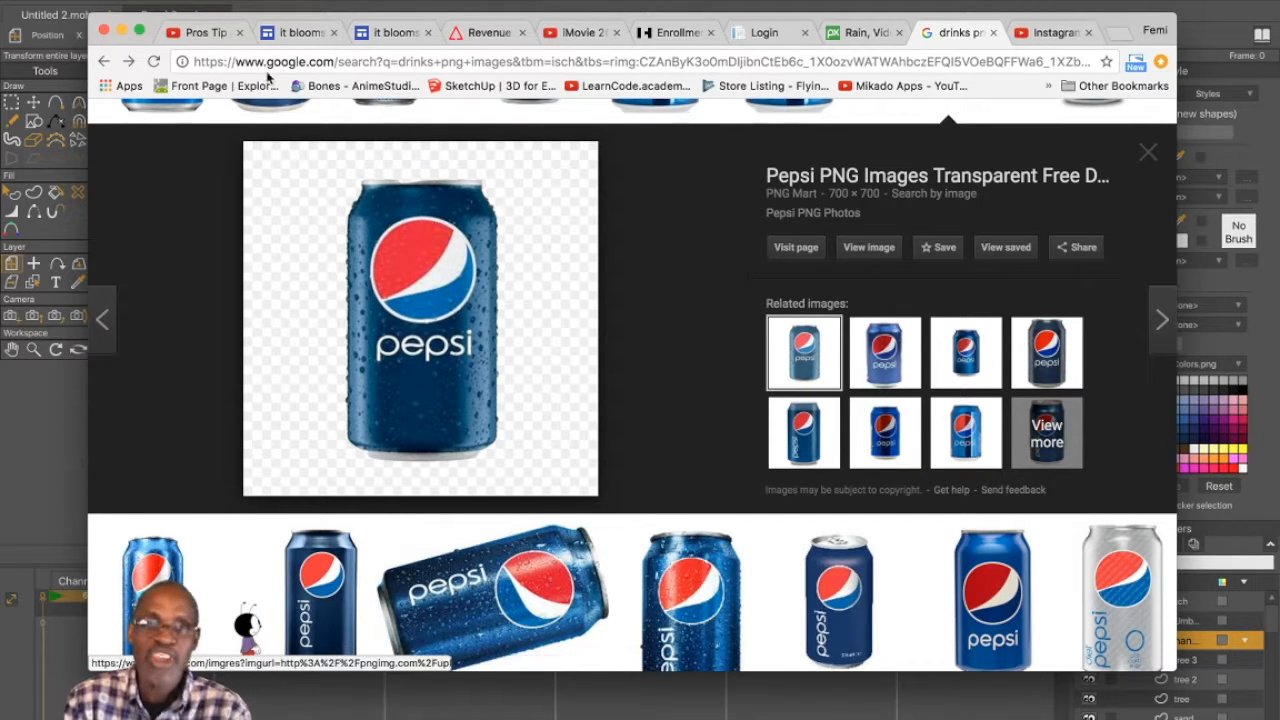
# Clear the Moho project from view and minimize the Chrome window to uncover the desktop and the DeskTopFolder window
pyautogui.click(224, 4)
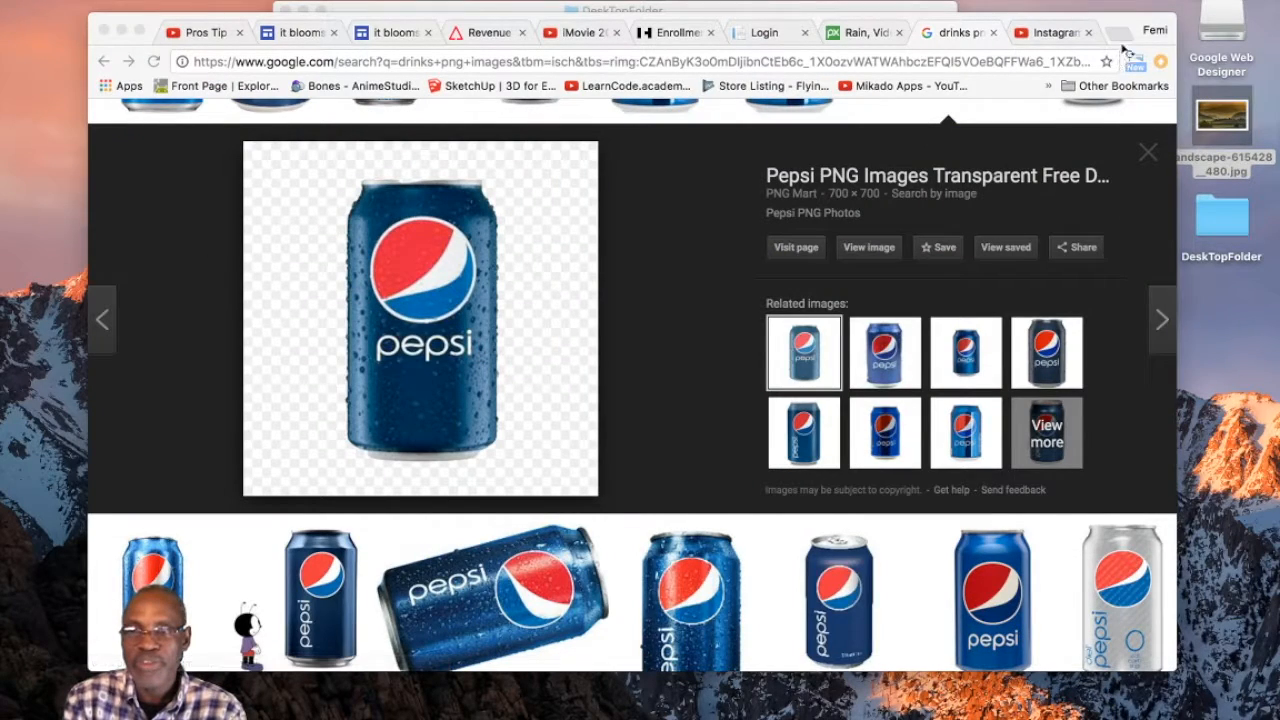
pyautogui.click(122, 32)
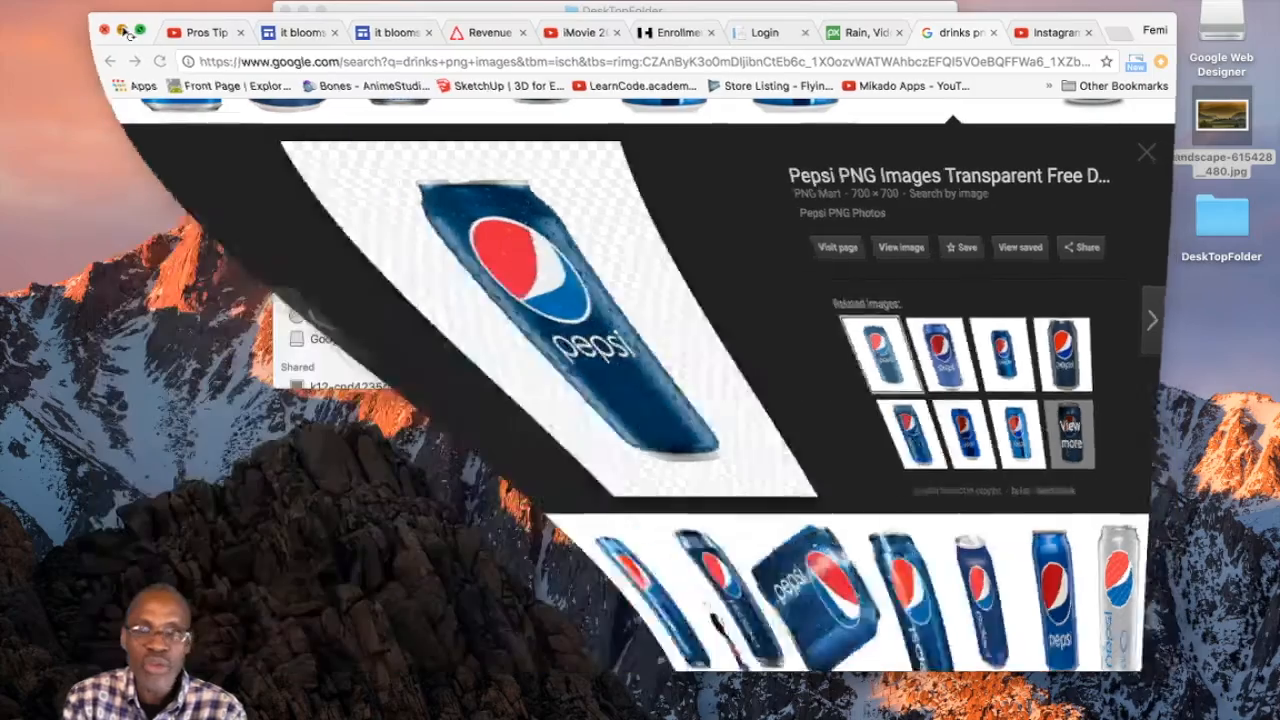
# Look through the drink images in the DeskTopFolder window, then switch back to the Moho project
pyautogui.scroll(10, 815, 213)
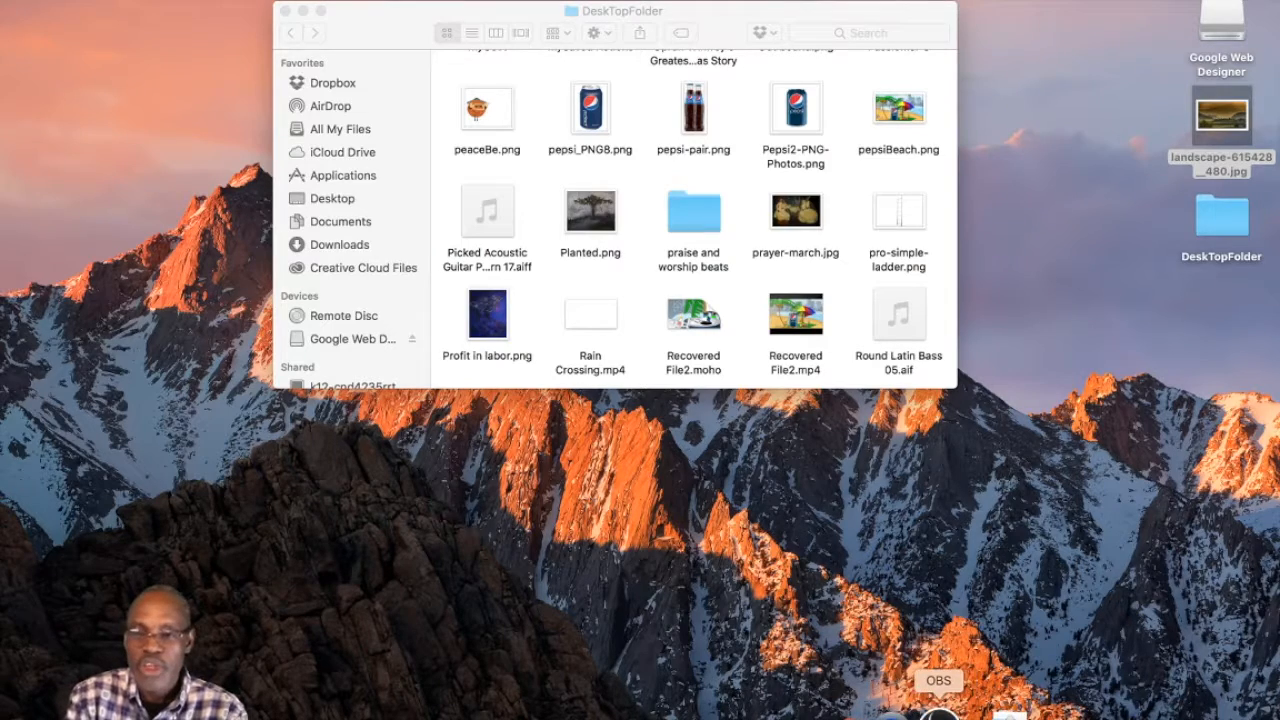
pyautogui.click(1073, 714)
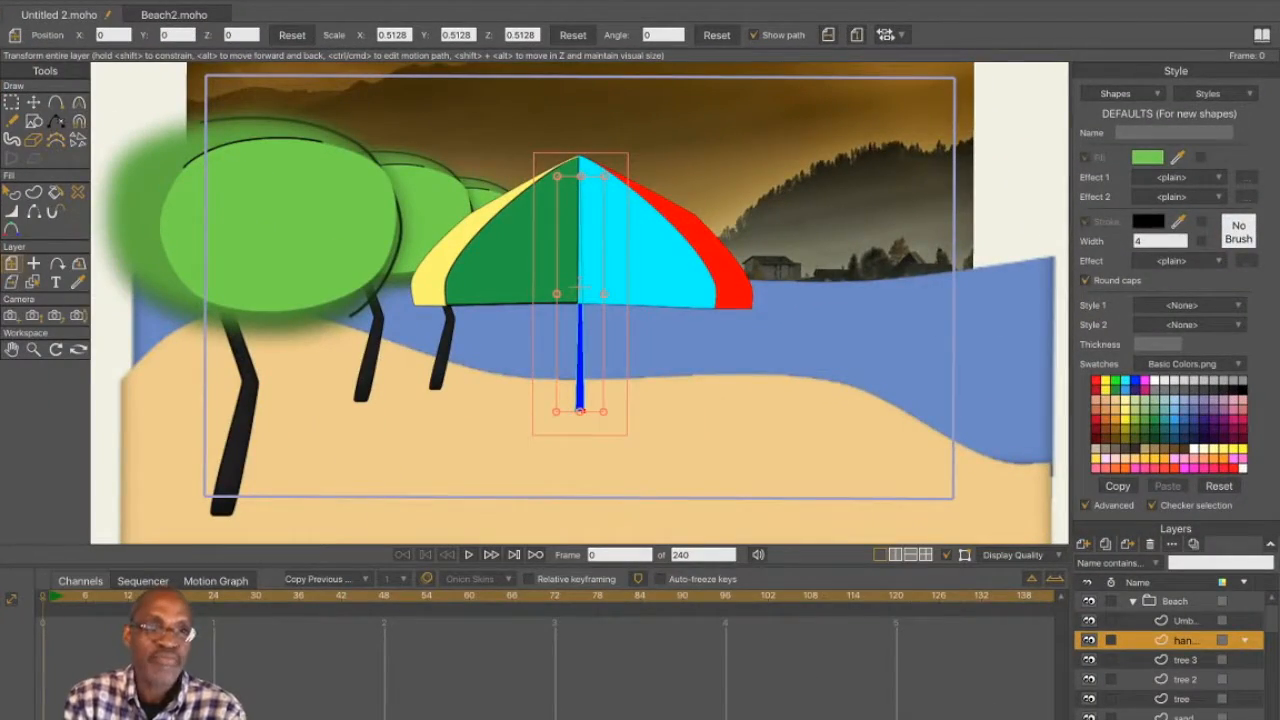
pyautogui.click(108, 0)
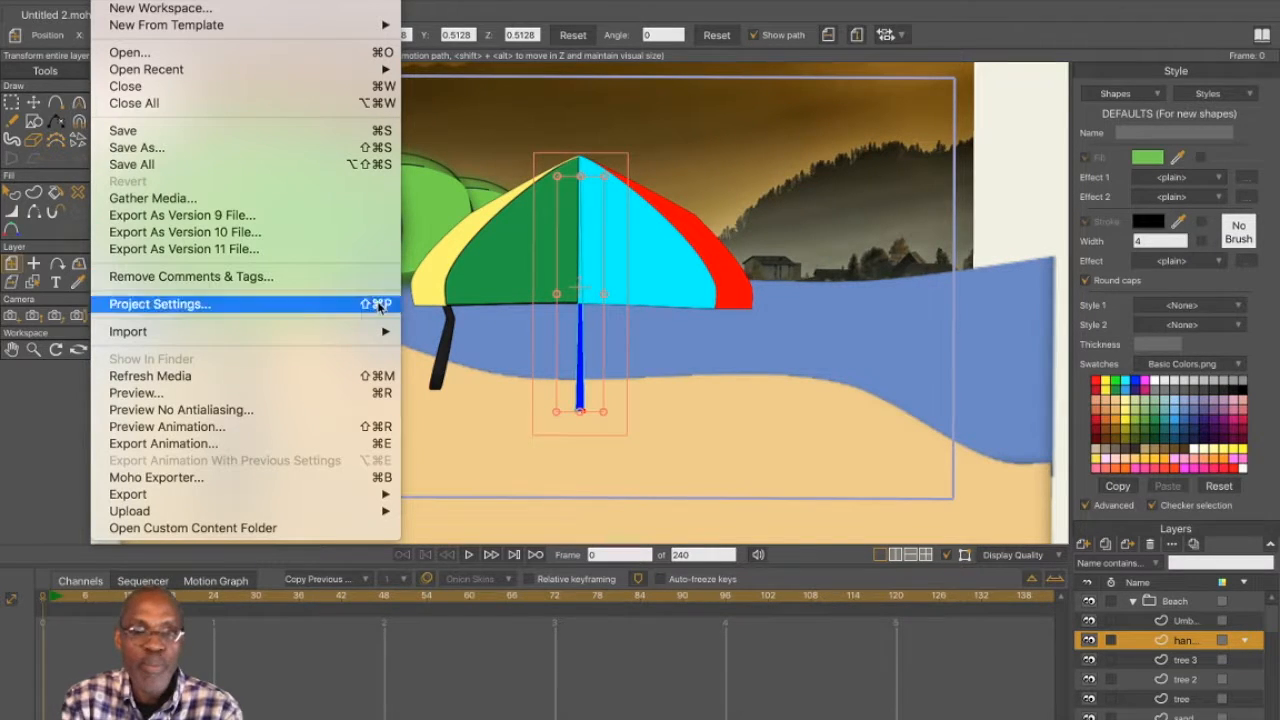
pyautogui.moveTo(390, 336)
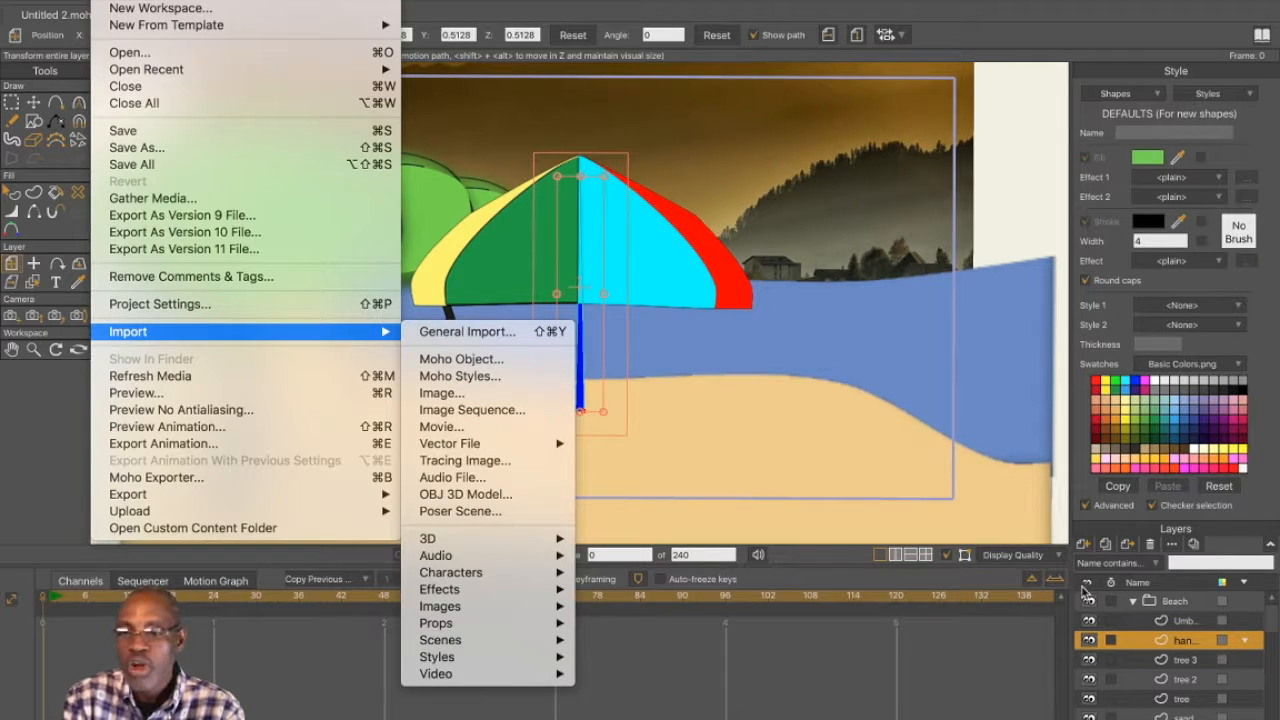
pyautogui.click(1085, 549)
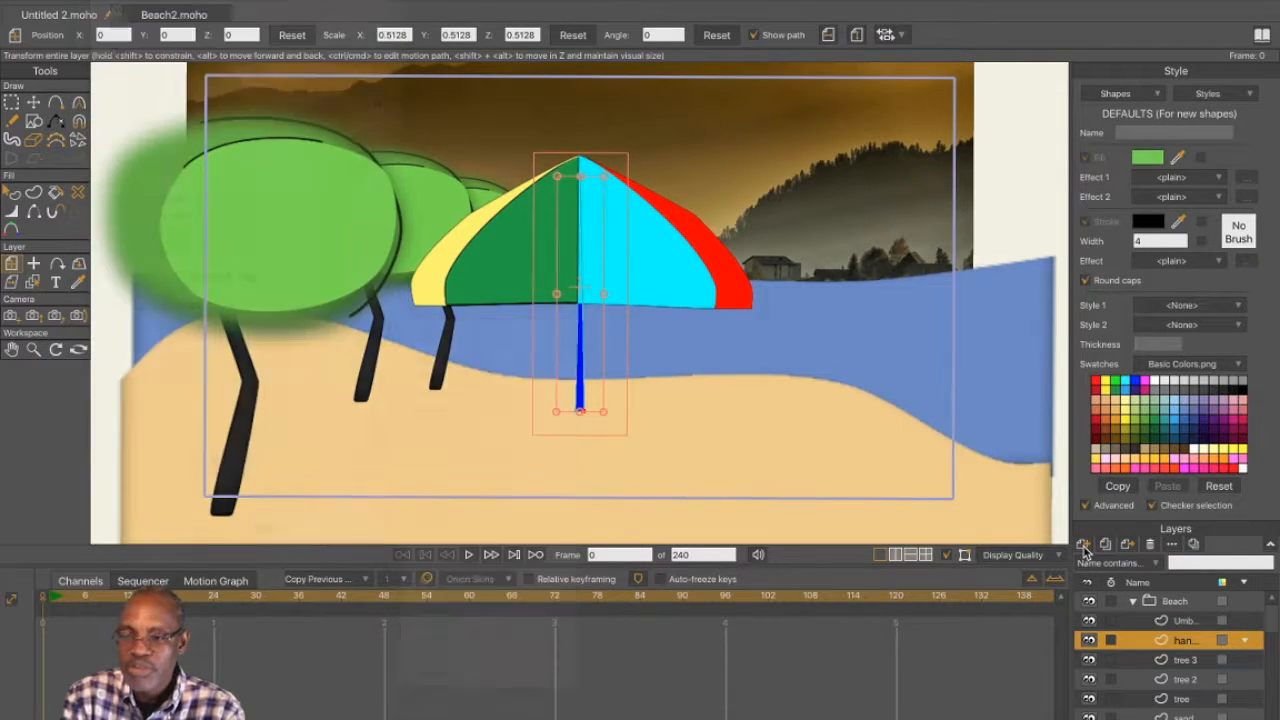
# Add 1-2-pepsi-png-thumb.png from DeskTopFolder as an image layer and place it above the umbrella layer
pyautogui.click(1085, 545)
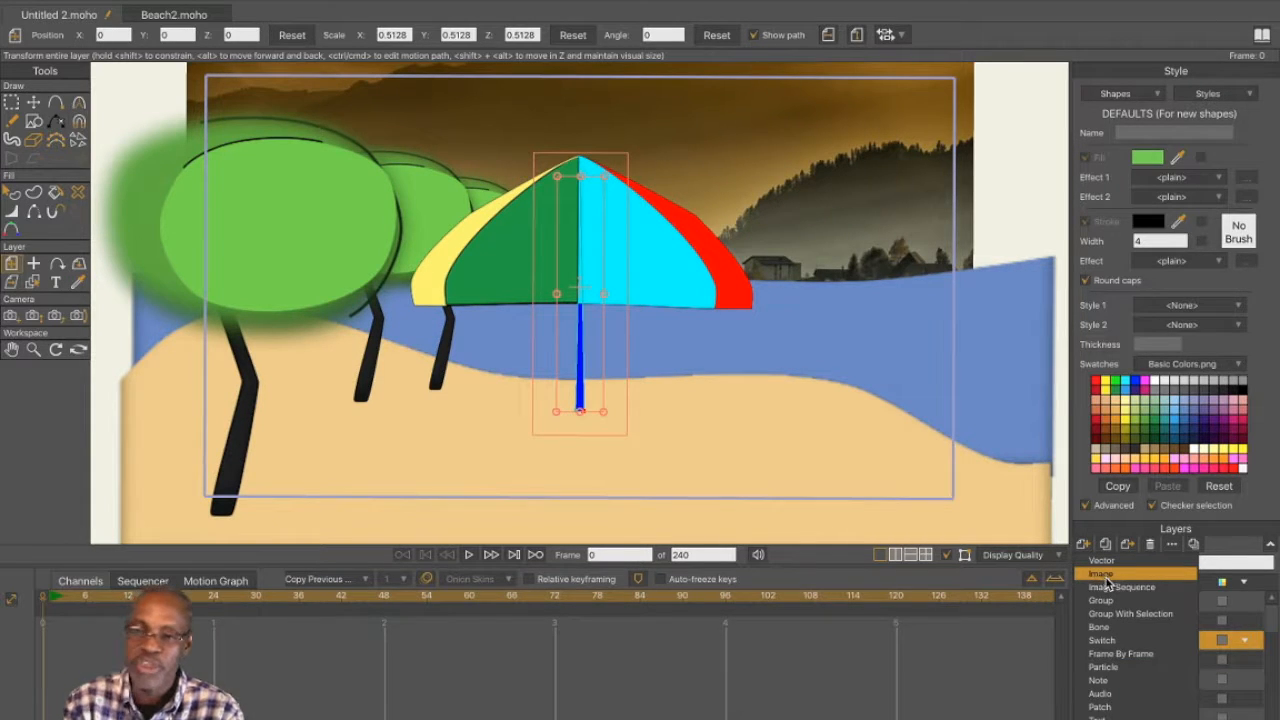
pyautogui.click(1106, 578)
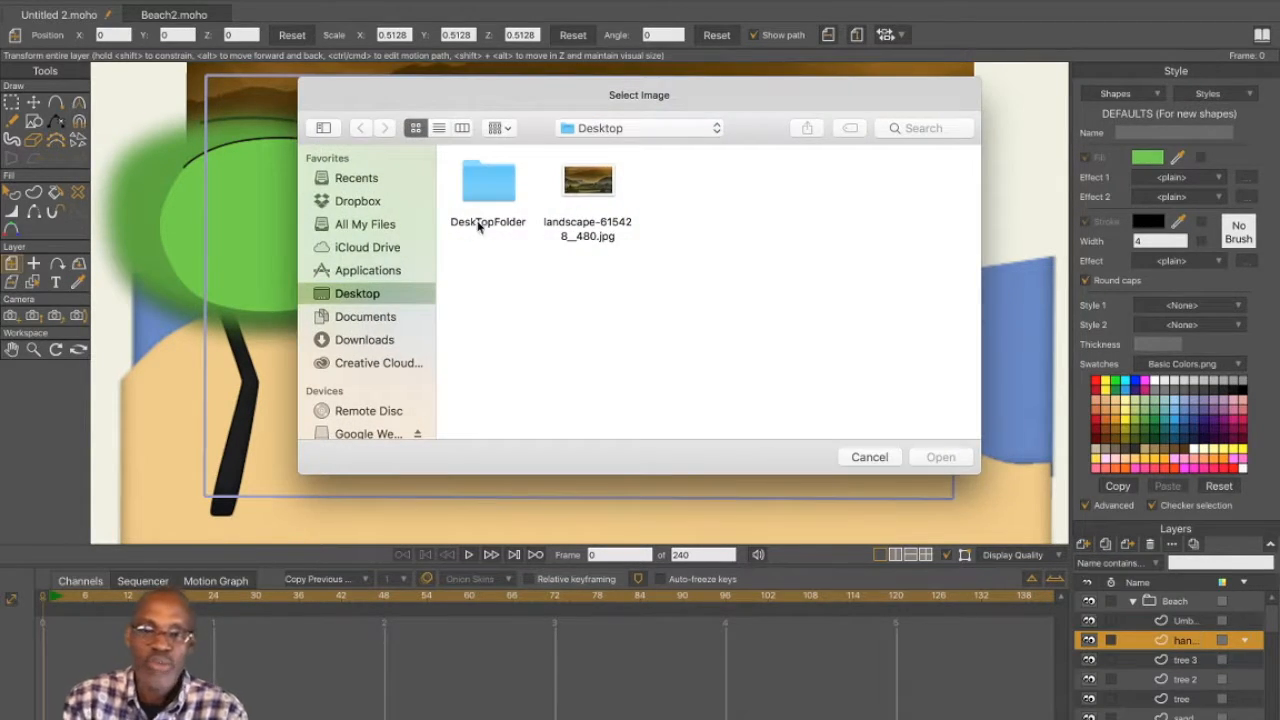
pyautogui.doubleClick(489, 188)
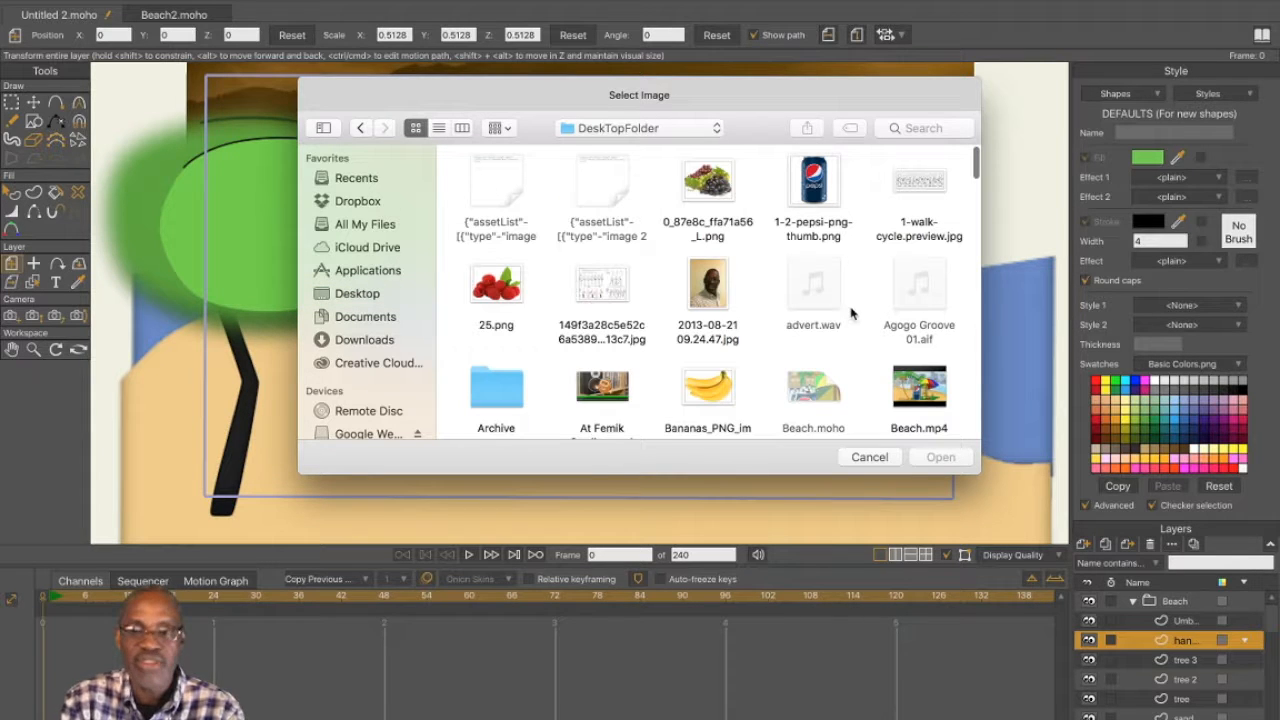
pyautogui.click(822, 192)
pyautogui.click(940, 460)
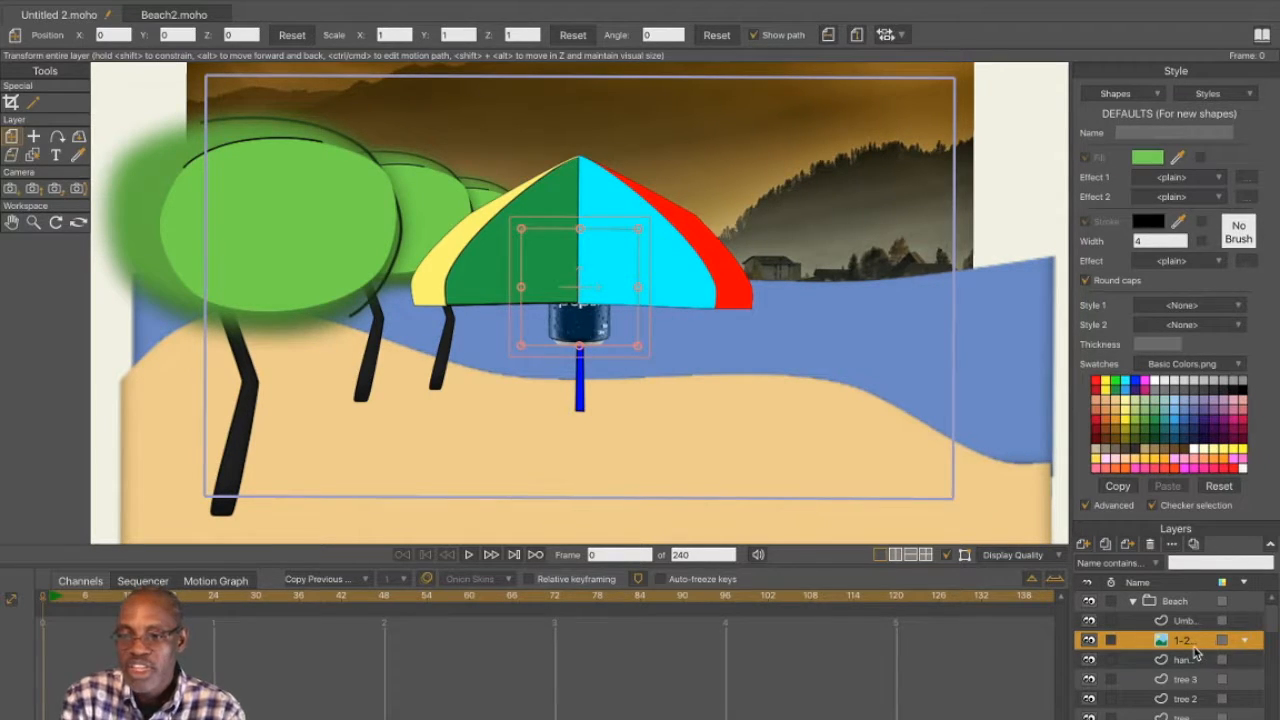
pyautogui.moveTo(1190, 637); pyautogui.dragTo(1187, 622)
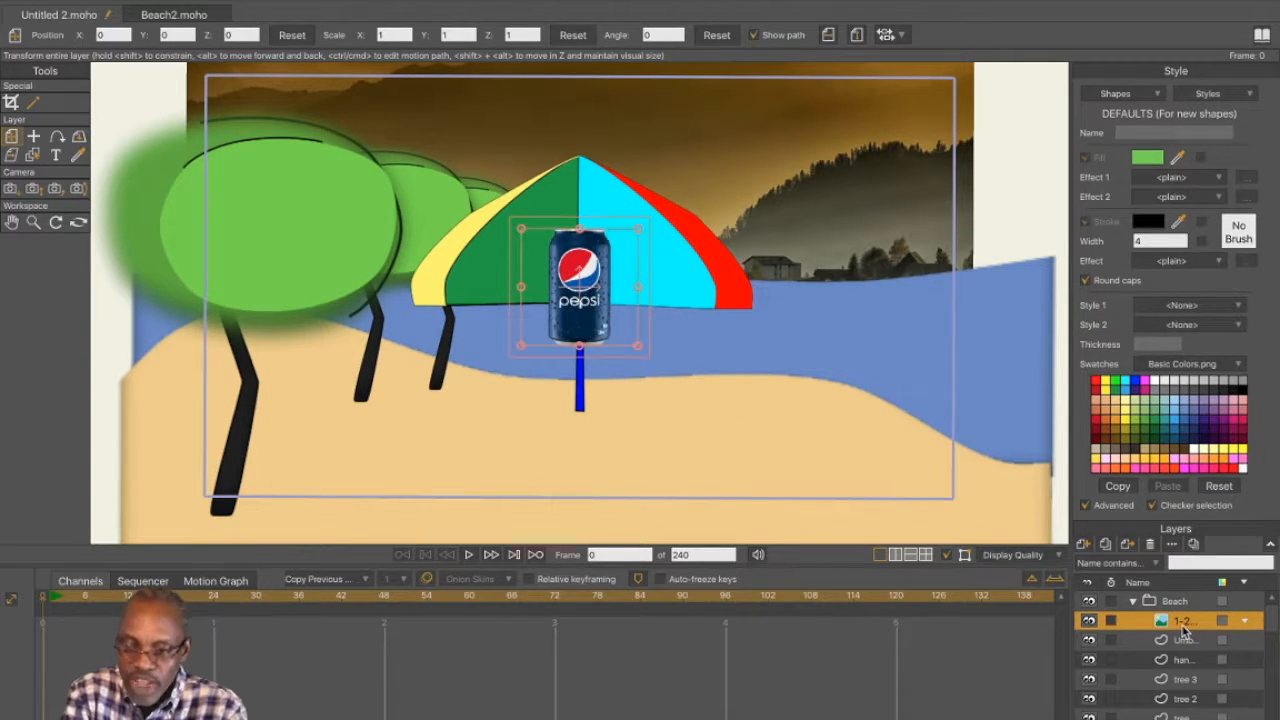
pyautogui.moveTo(1177, 617)
pyautogui.mouseDown()
pyautogui.moveTo(1180, 698)
pyautogui.moveTo(1185, 605)
pyautogui.moveTo(1183, 620)
pyautogui.mouseUp()
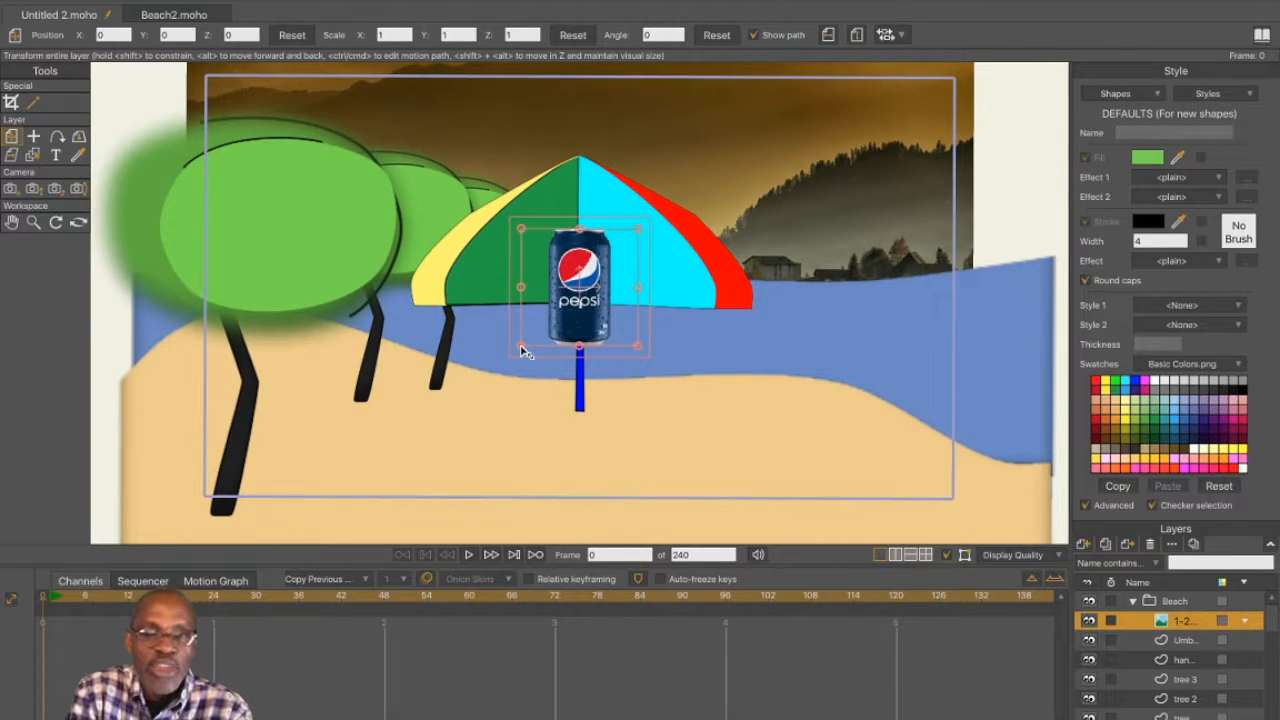
# Enlarge the Pepsi can to a scale of about 2.24 and lower it onto the sand, at about Y -0.33
pyautogui.moveTo(521, 350); pyautogui.dragTo(476, 452)
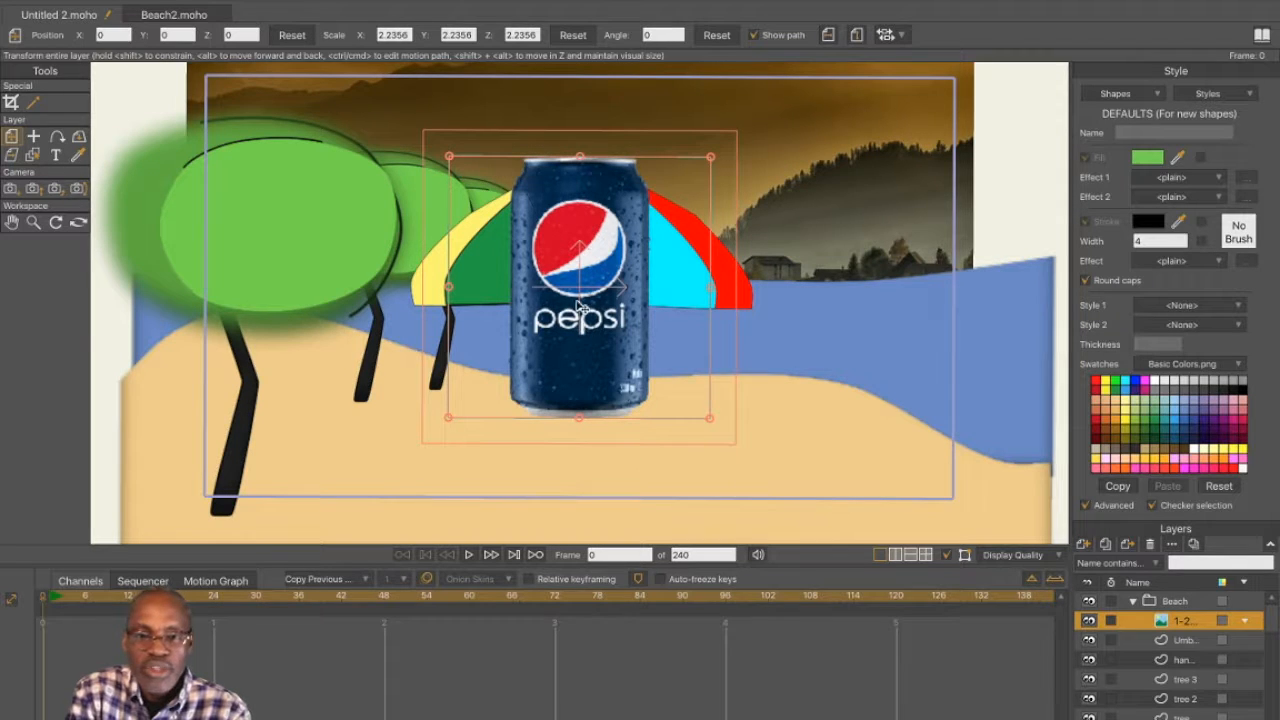
pyautogui.moveTo(578, 306); pyautogui.dragTo(578, 380)
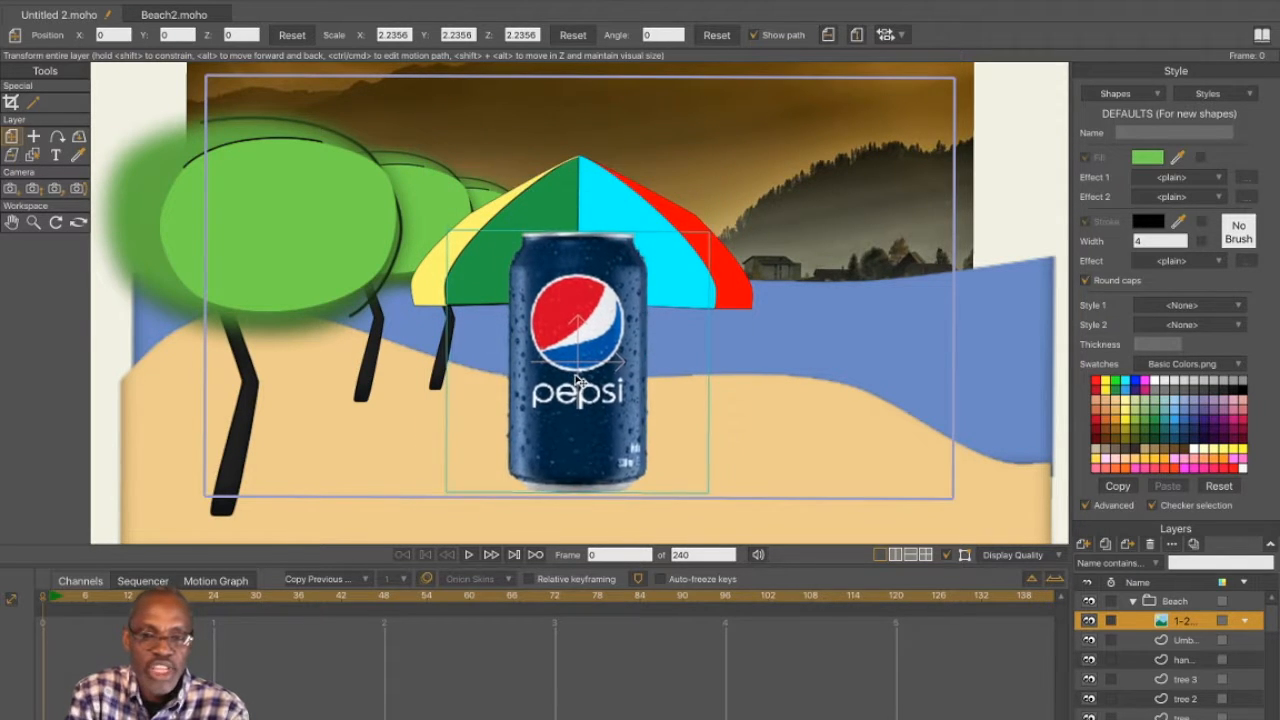
pyautogui.moveTo(575, 378); pyautogui.dragTo(579, 376)
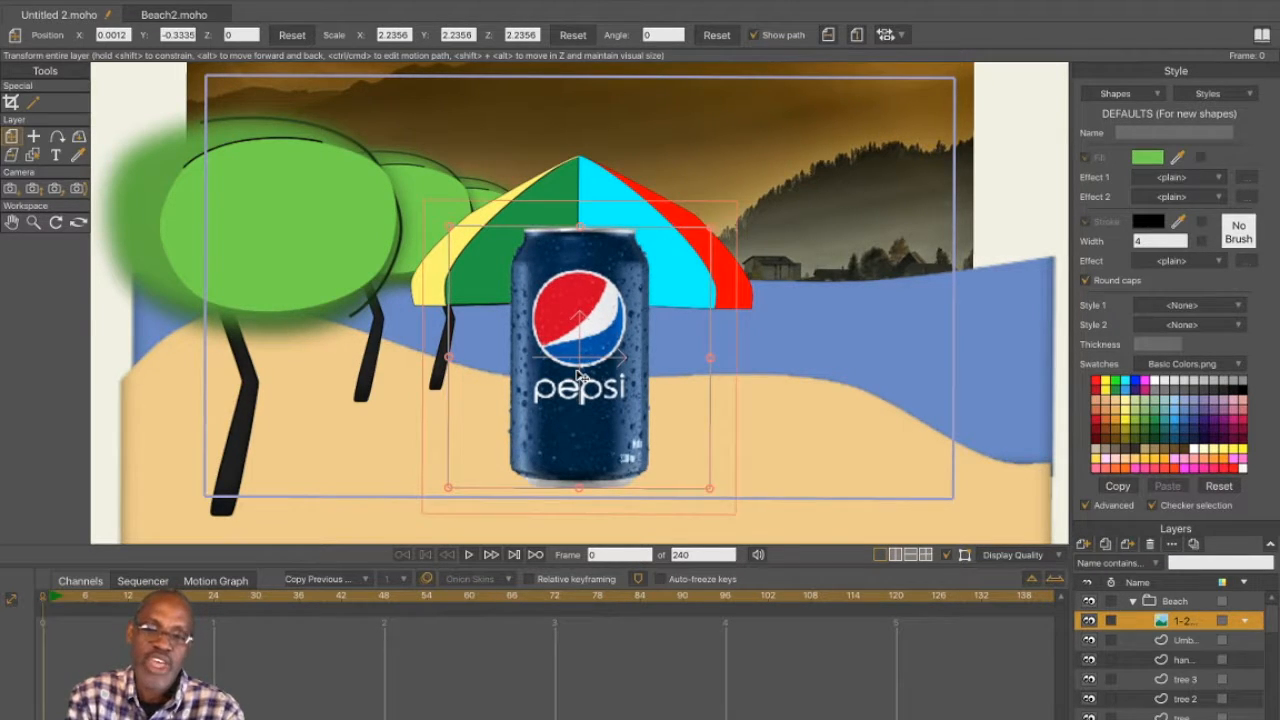
# Move the Pepsi can beside the umbrella pole to about X 0.76, Y -0.36, and reduce its scale to about 2.01
pyautogui.click(1190, 641)
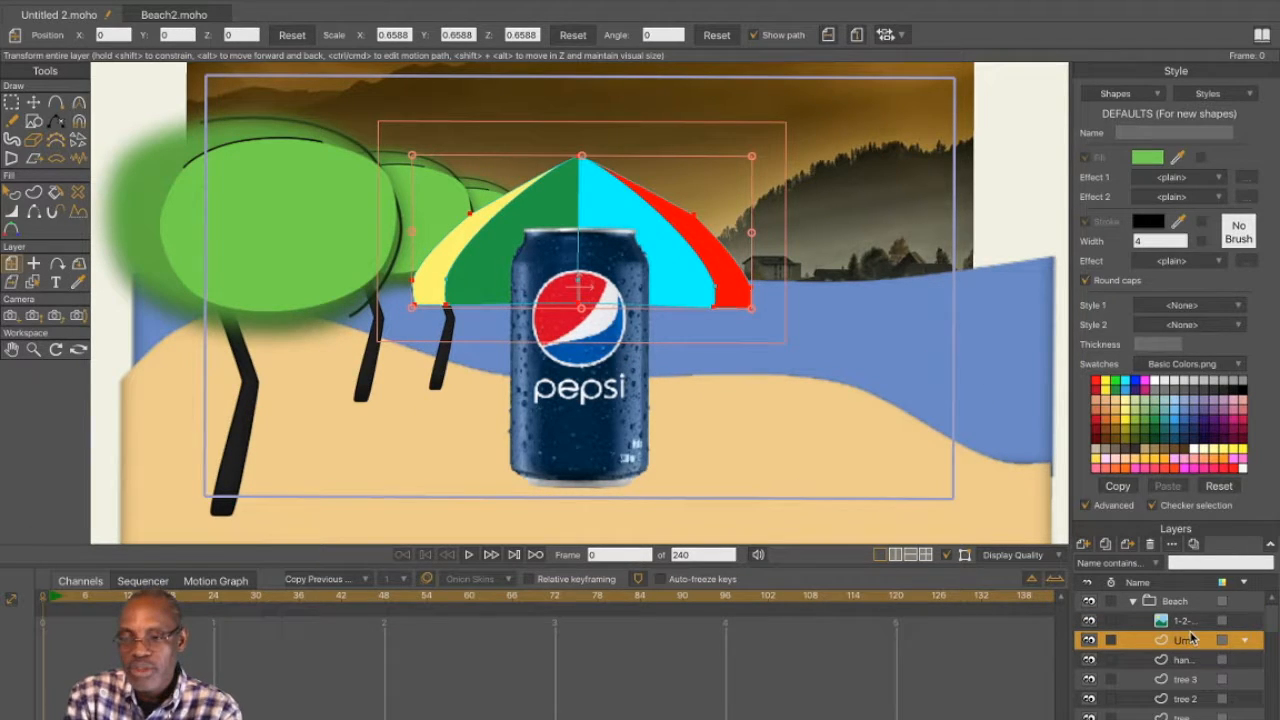
pyautogui.click(1192, 622)
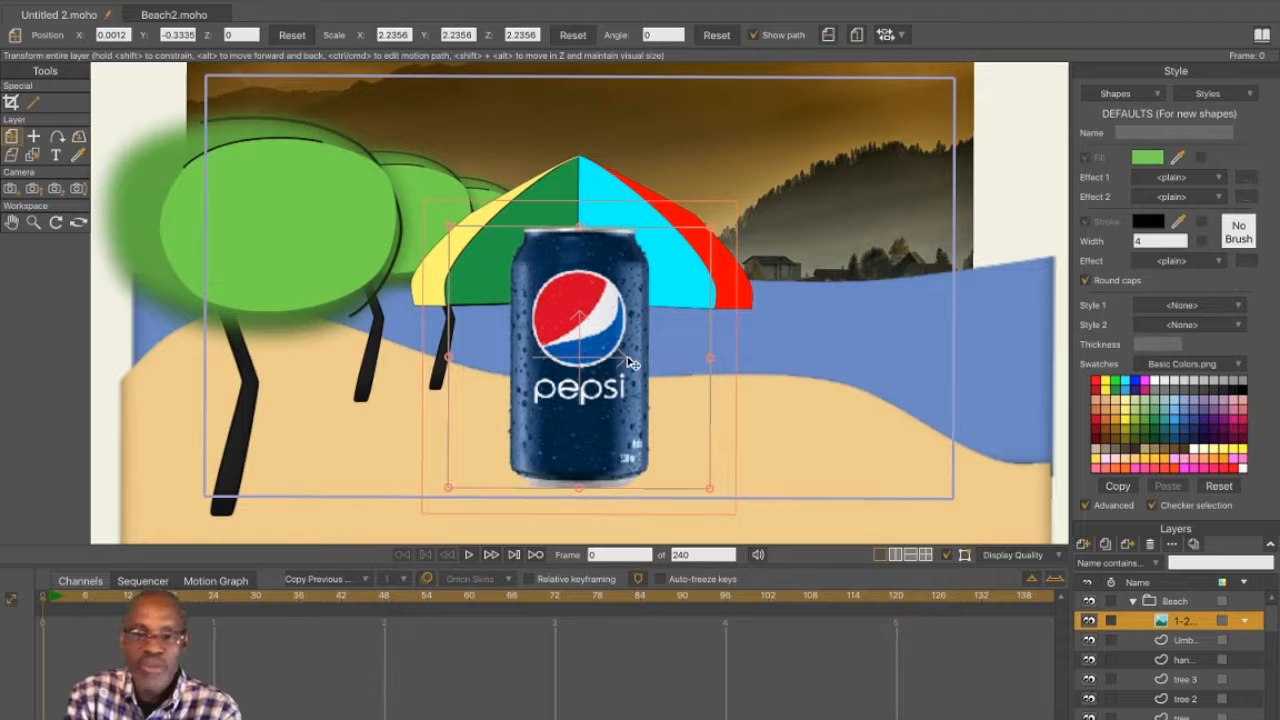
pyautogui.moveTo(594, 385); pyautogui.dragTo(733, 386)
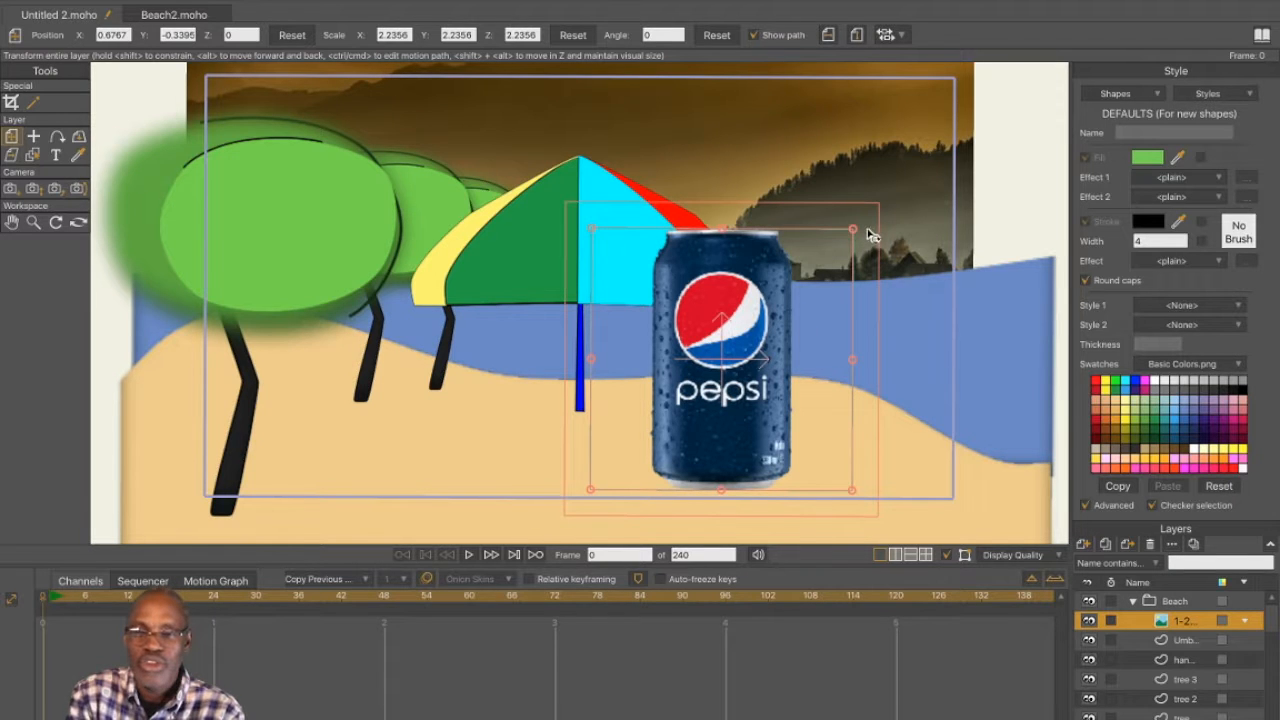
pyautogui.moveTo(852, 232); pyautogui.dragTo(826, 274)
pyautogui.moveTo(758, 336); pyautogui.dragTo(771, 343)
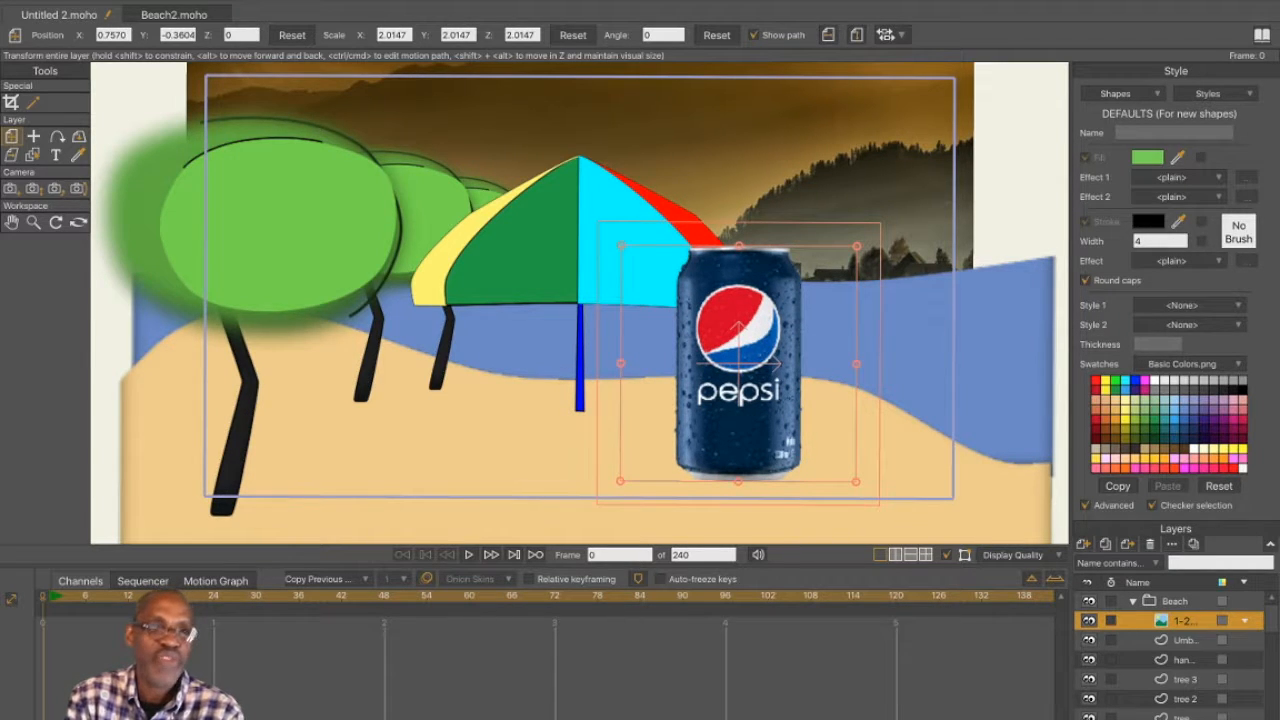
# Render a preview of the current frame to check the Pepsi can in the scene, then close the preview
pyautogui.click(115, 0)
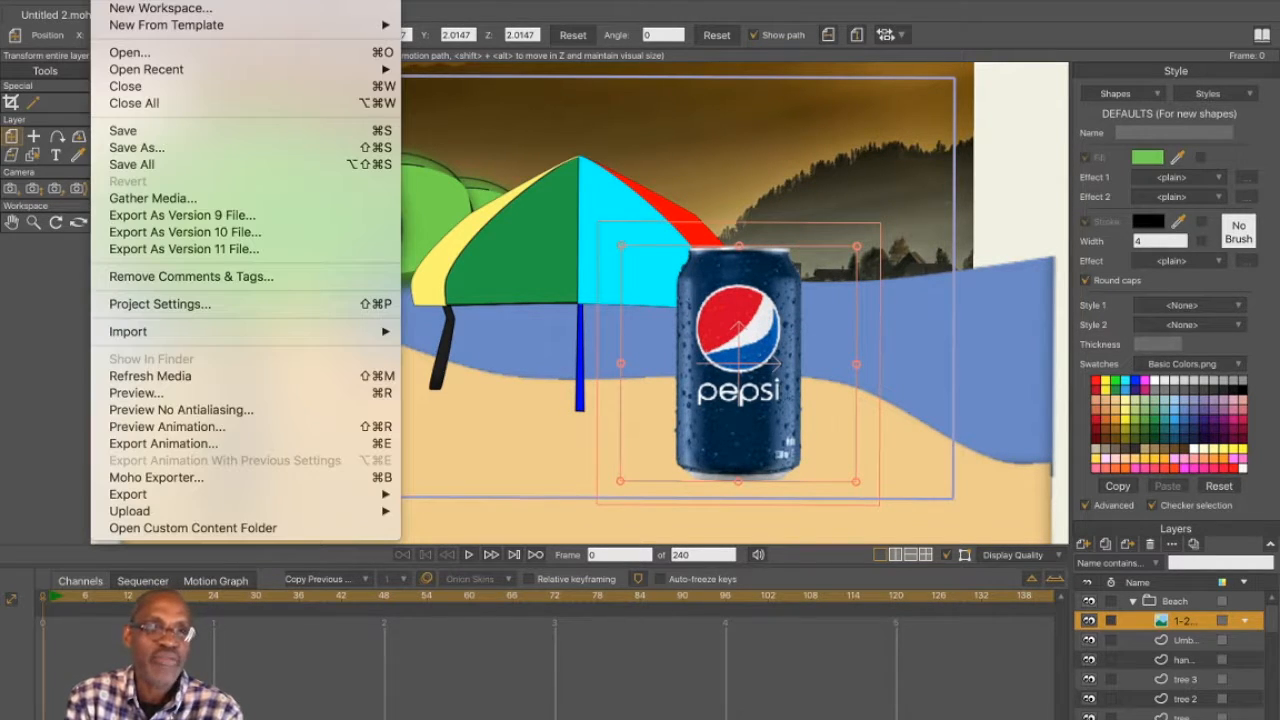
pyautogui.click(191, 397)
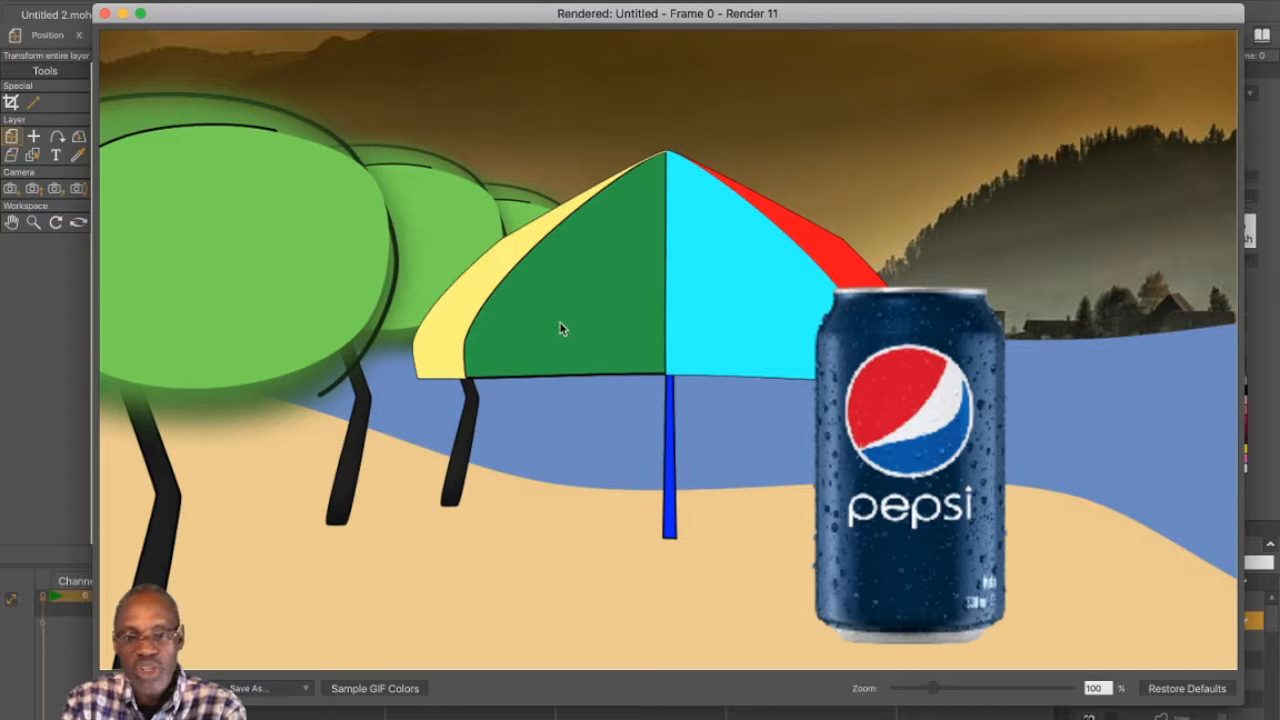
pyautogui.click(104, 13)
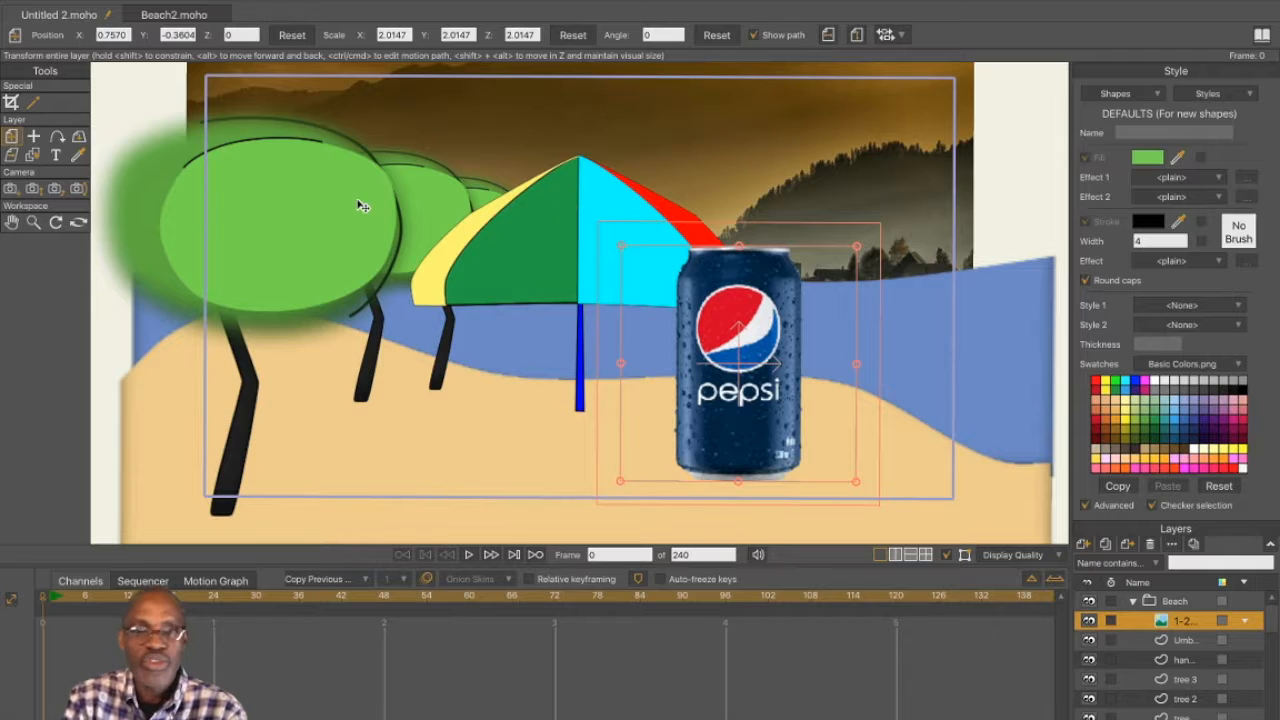
# Move the large front tree to about X 0.60, Y -0.42, and place its layer above the Pepsi image layer
pyautogui.click(1200, 679)
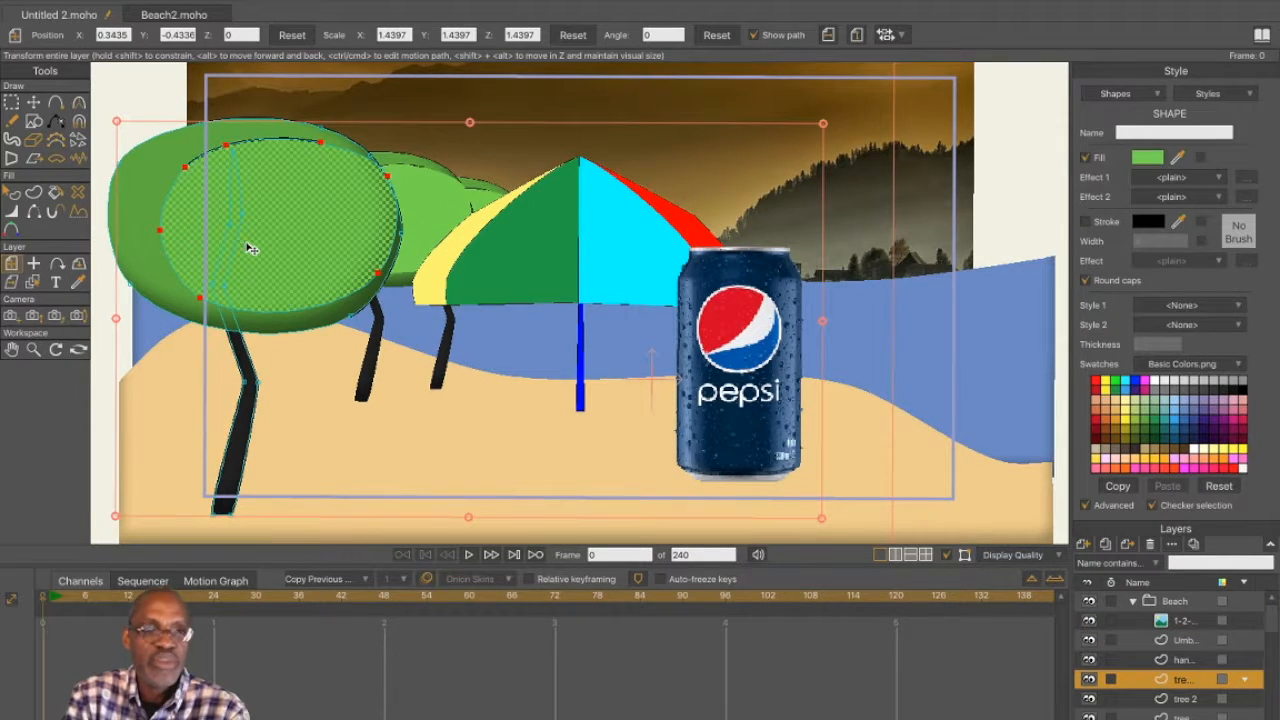
pyautogui.moveTo(245, 249); pyautogui.dragTo(300, 247)
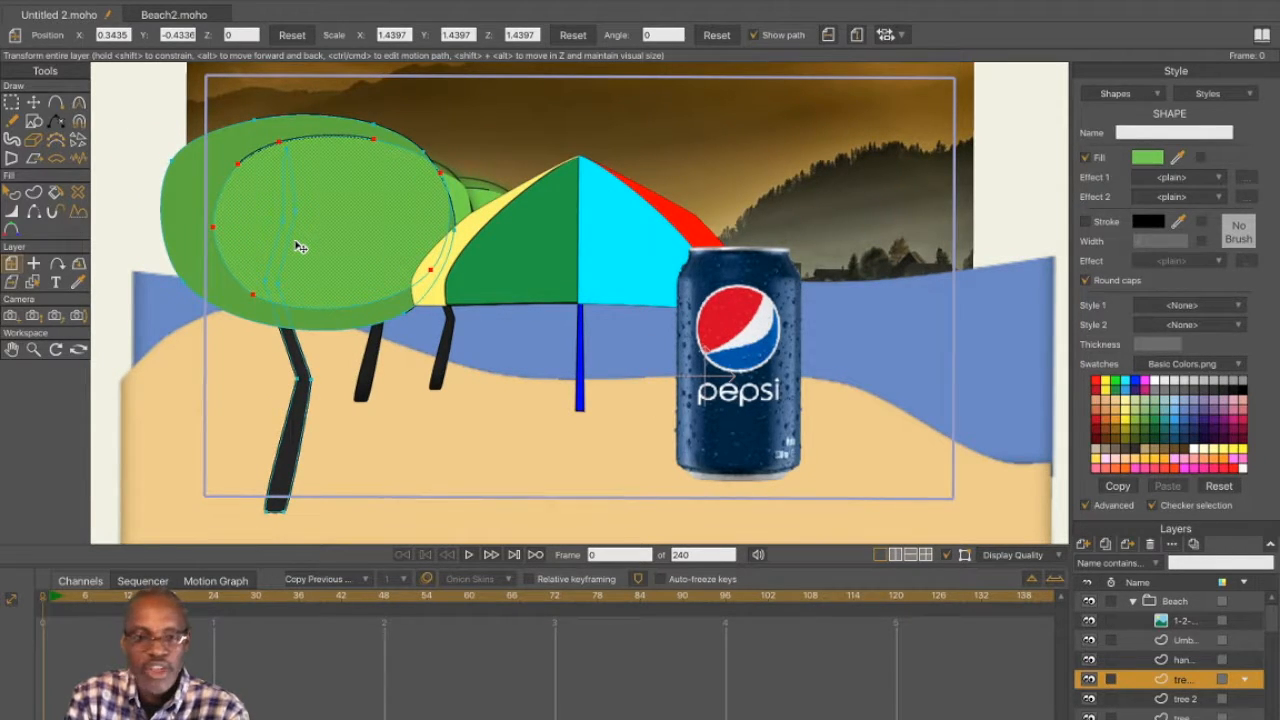
pyautogui.moveTo(300, 247); pyautogui.dragTo(300, 247)
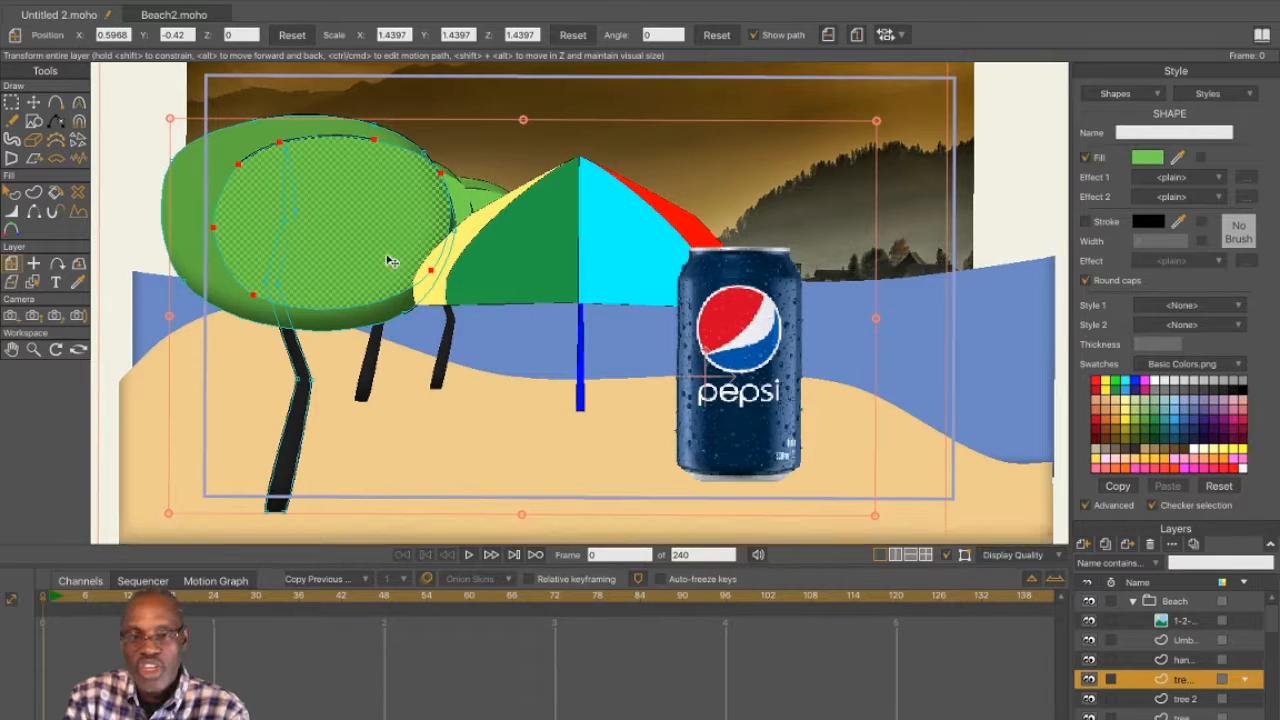
pyautogui.moveTo(1183, 679); pyautogui.dragTo(1177, 616)
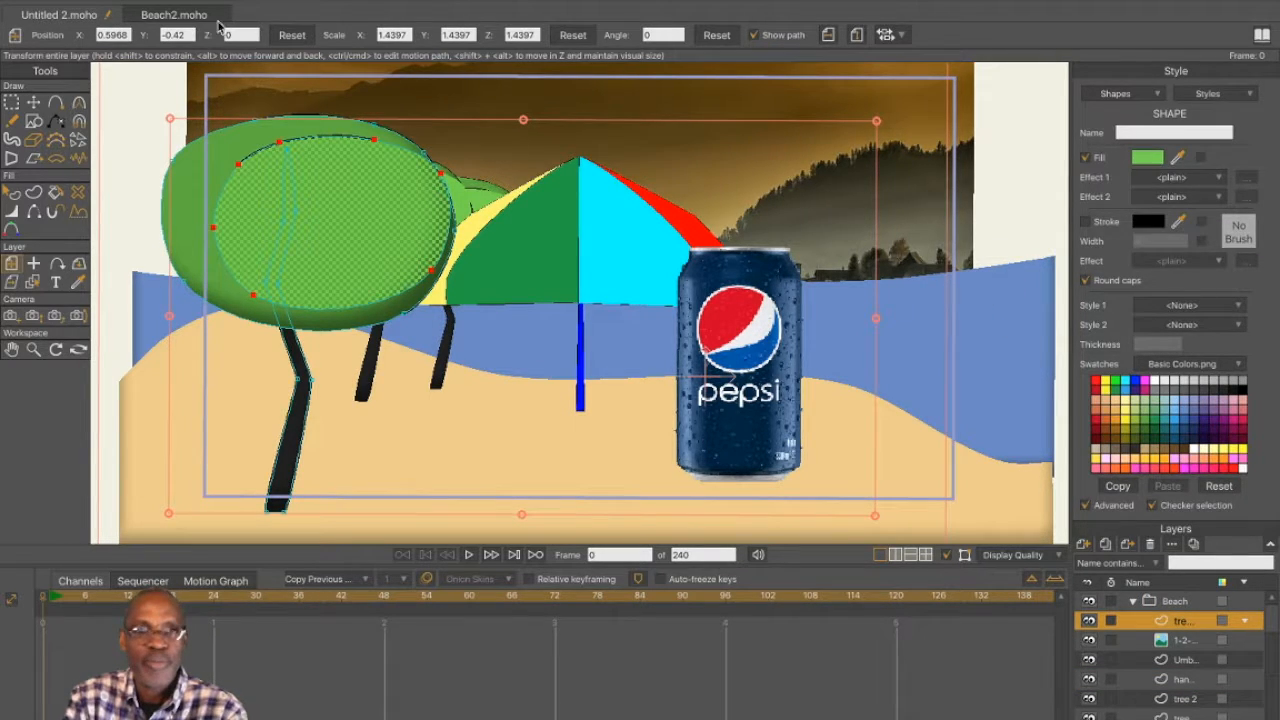
# Render a preview of the frame with the large tree layered in front of the umbrella
pyautogui.click(108, 1)
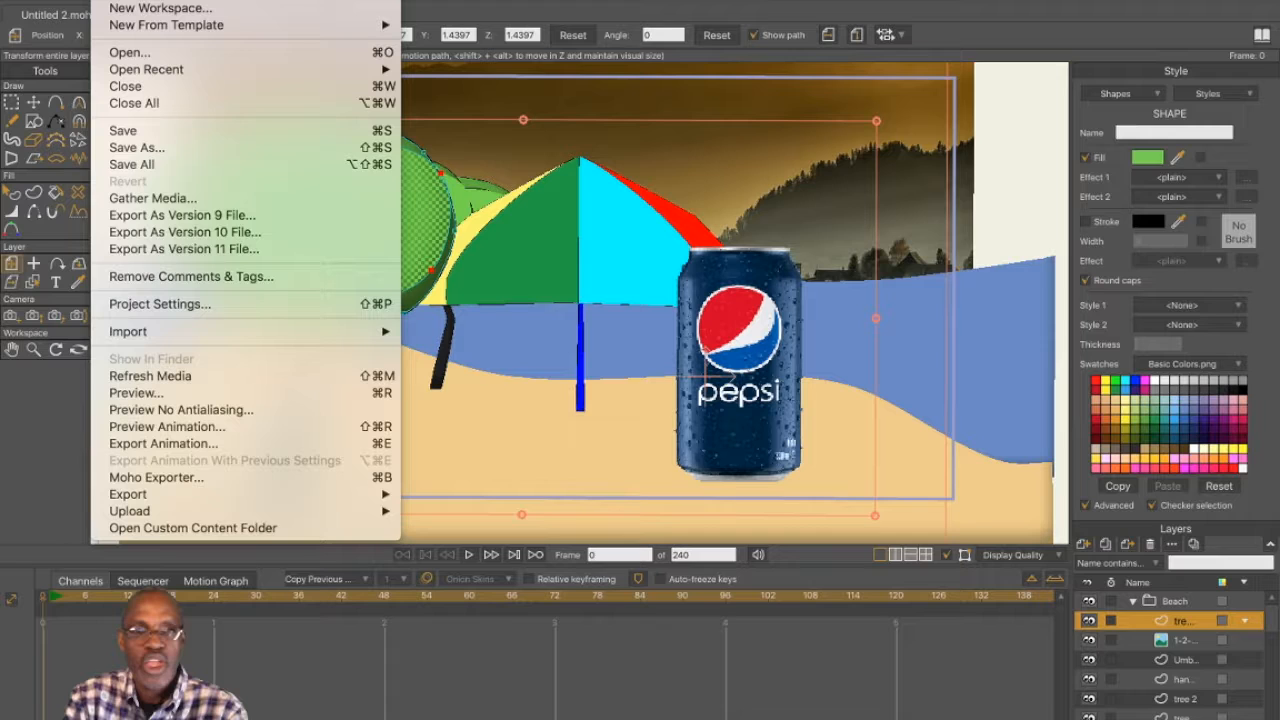
pyautogui.click(140, 394)
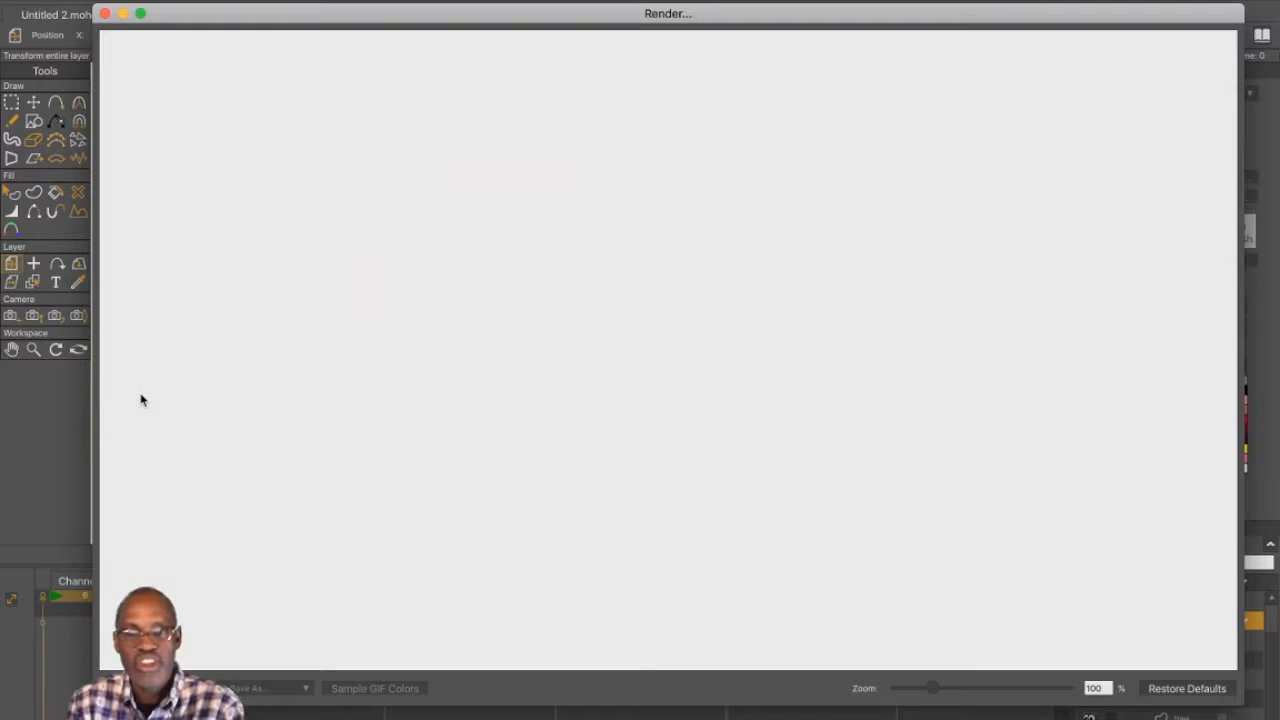